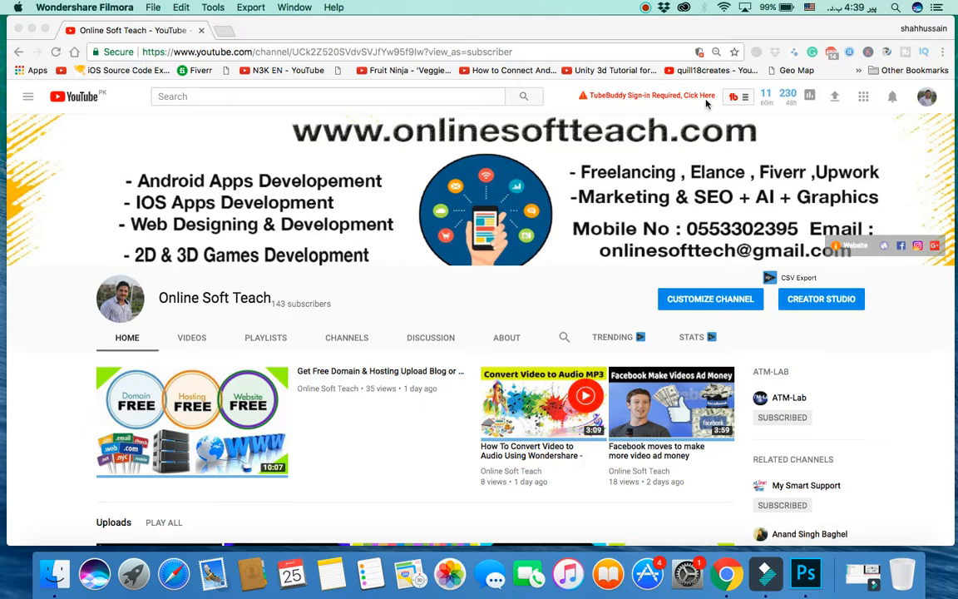
# Step: Open Google in a new browser tab and search for "google adword"
pyautogui.click(223, 27)
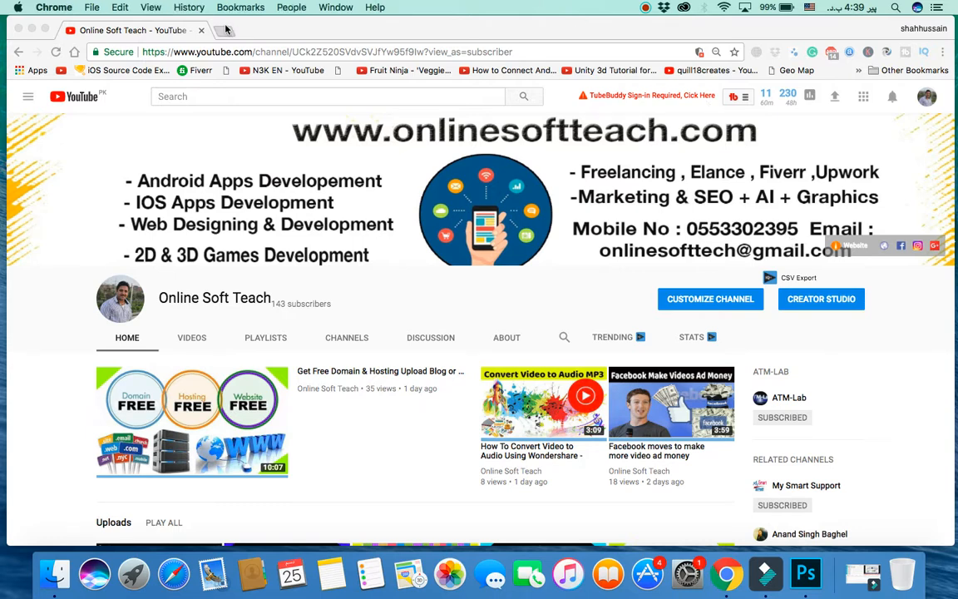
pyautogui.click(223, 28)
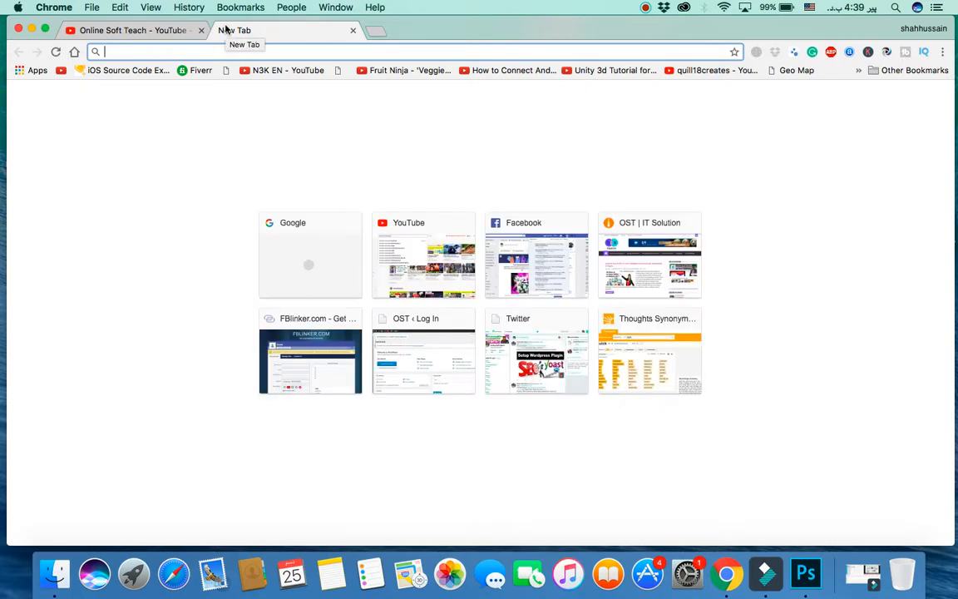
pyautogui.write('g')
pyautogui.press('Return')
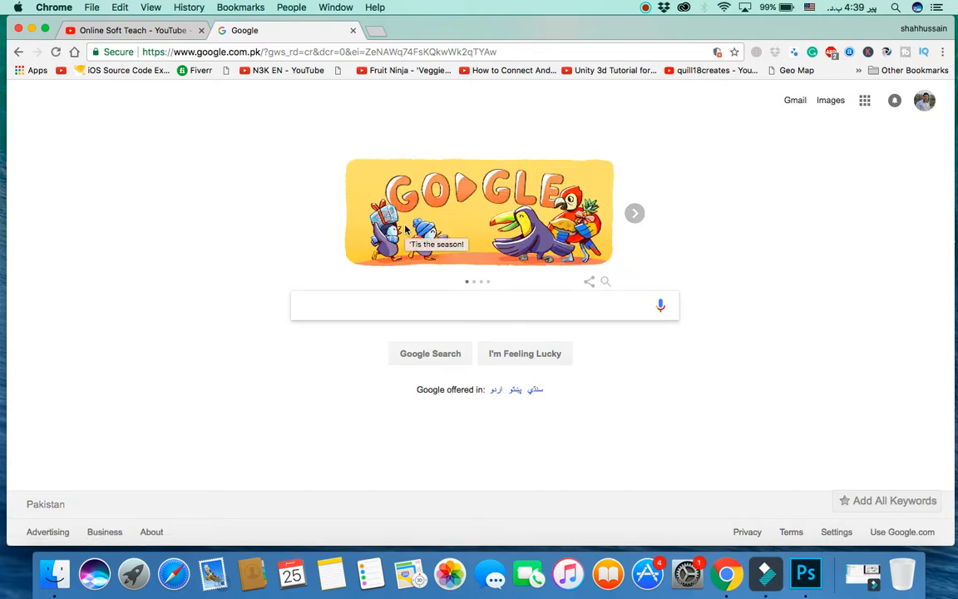
pyautogui.write('google a')
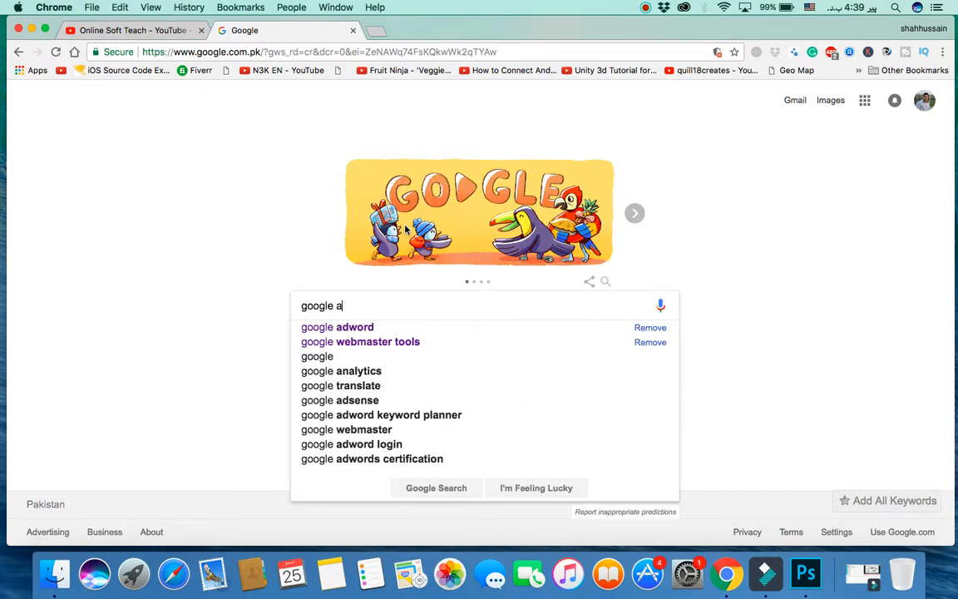
pyautogui.press('Down')
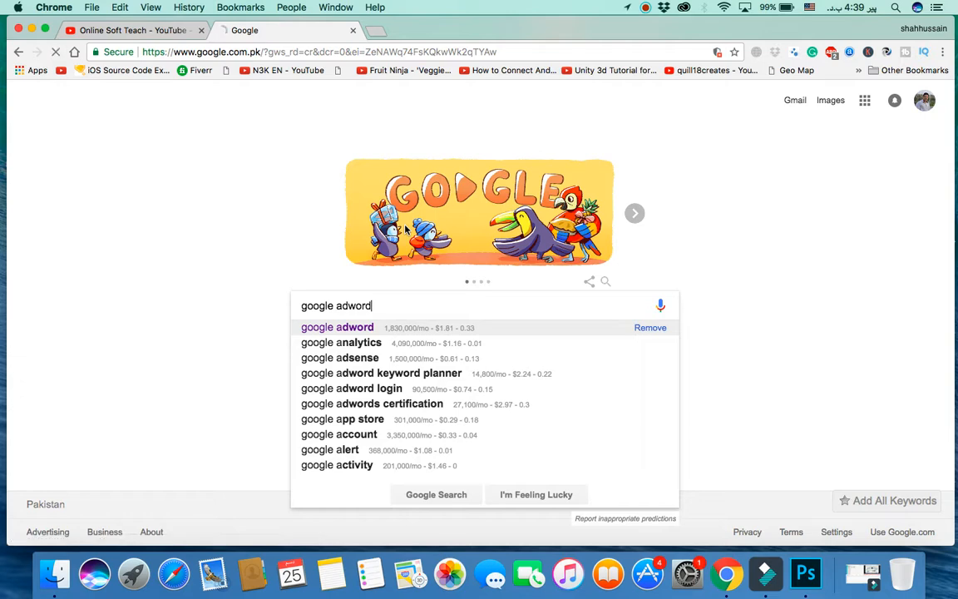
pyautogui.press('Return')
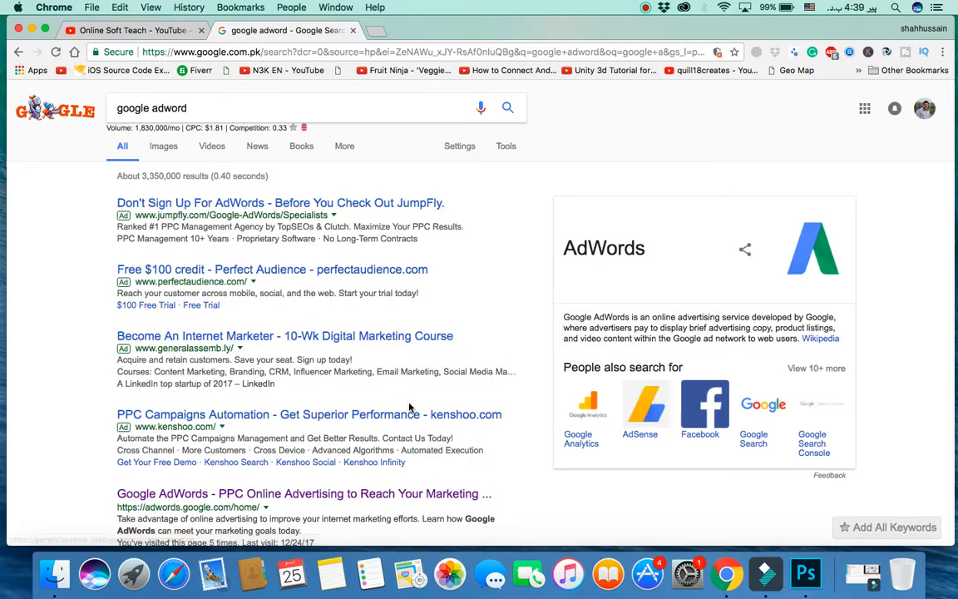
# Step: Open the official Google AdWords home page result in a new tab and sign in to the account
pyautogui.scroll(-2, 409, 403)
pyautogui.scroll(-5, 407, 395)
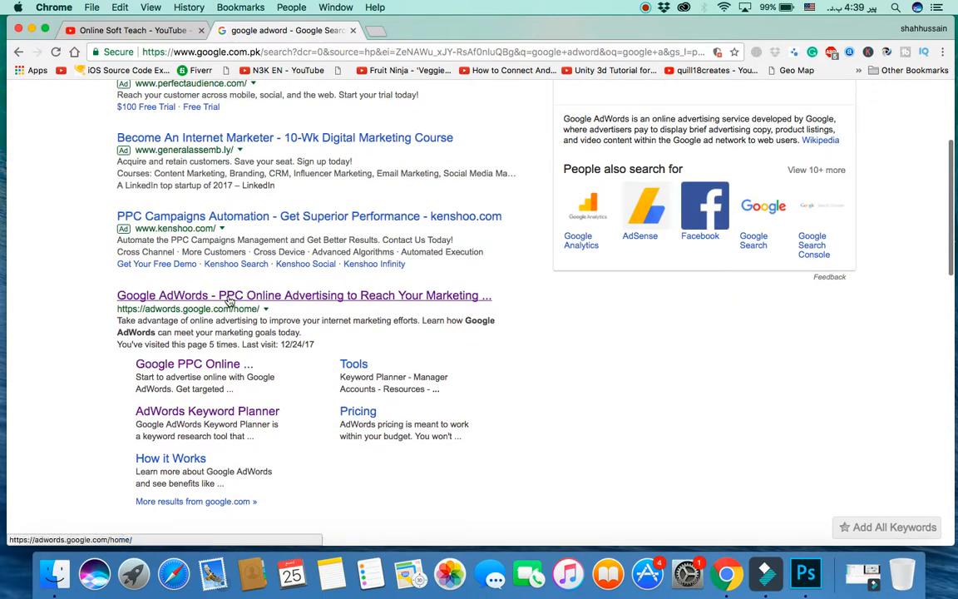
pyautogui.keyDown('super'); pyautogui.click(229, 301); pyautogui.keyUp('super')
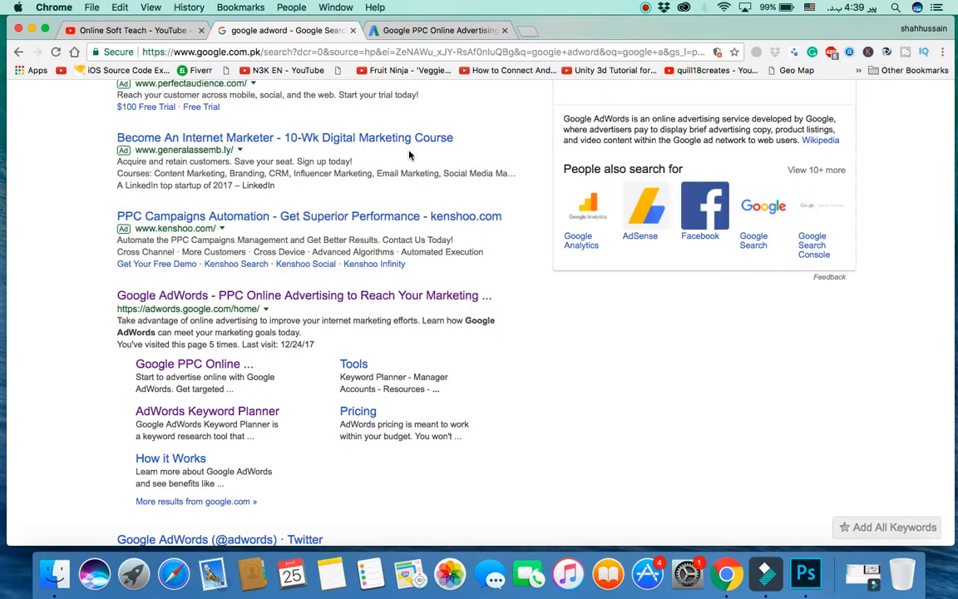
pyautogui.click(473, 32)
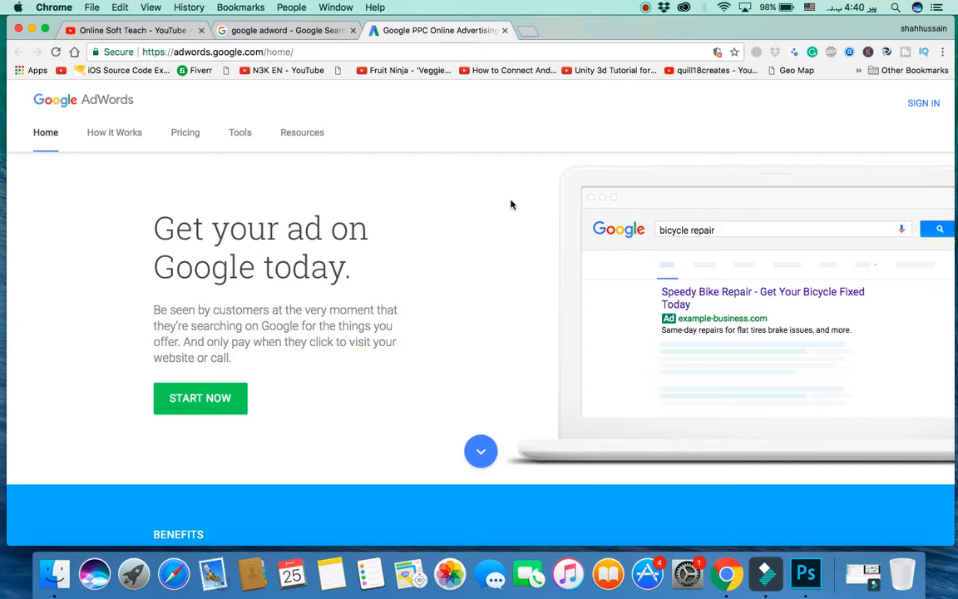
pyautogui.click(928, 104)
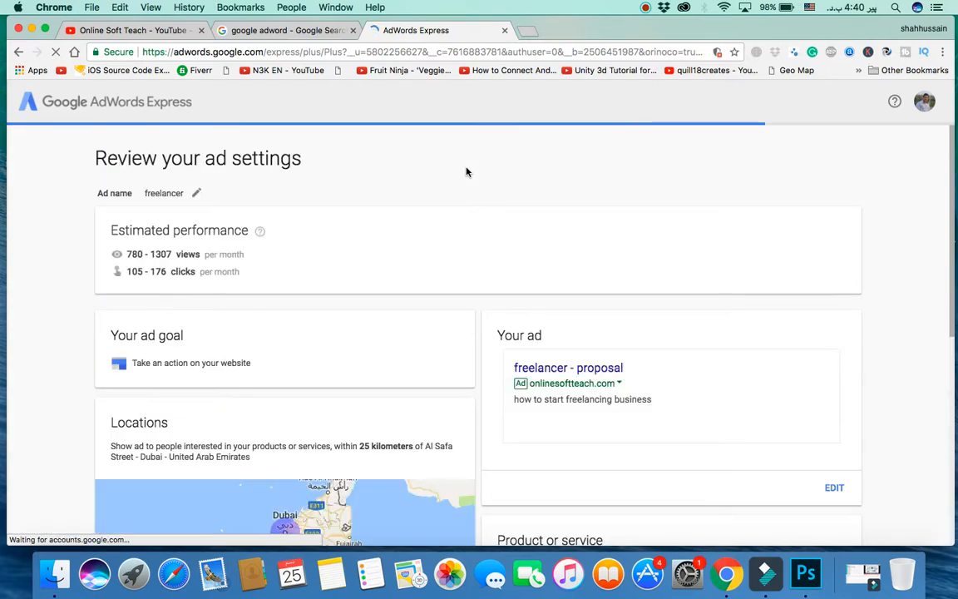
# Step: Review the freelancer ad's settings, examining its goal, locations, budget, ad text, and product or service
pyautogui.scroll(-3, 385, 235)
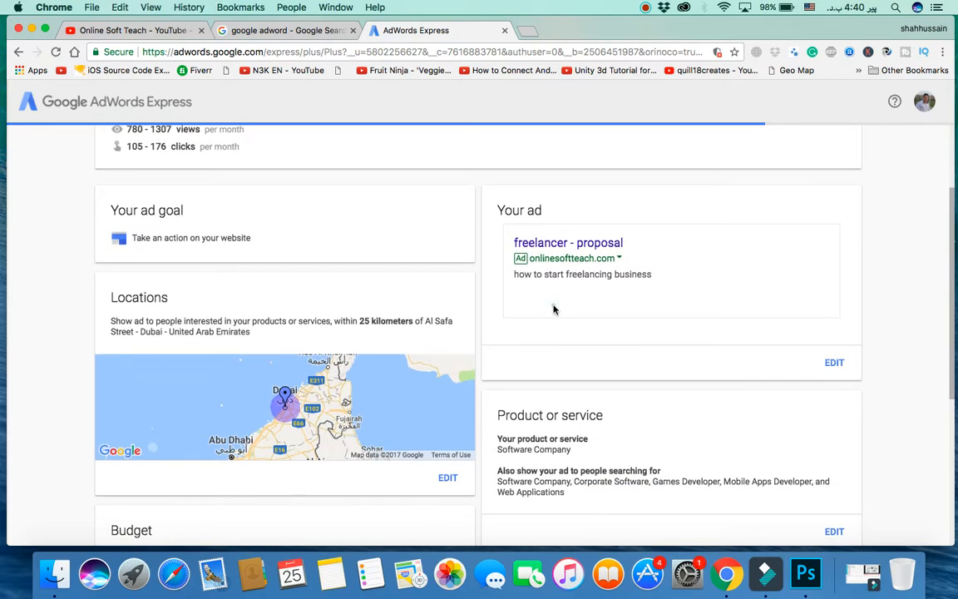
pyautogui.scroll(3, 554, 309)
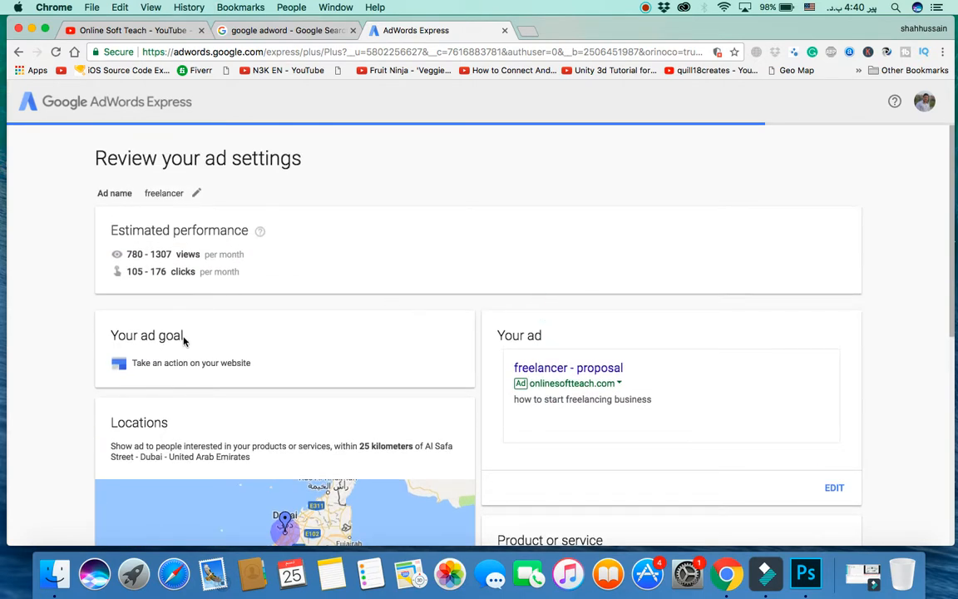
pyautogui.moveTo(184, 336); pyautogui.dragTo(105, 337)
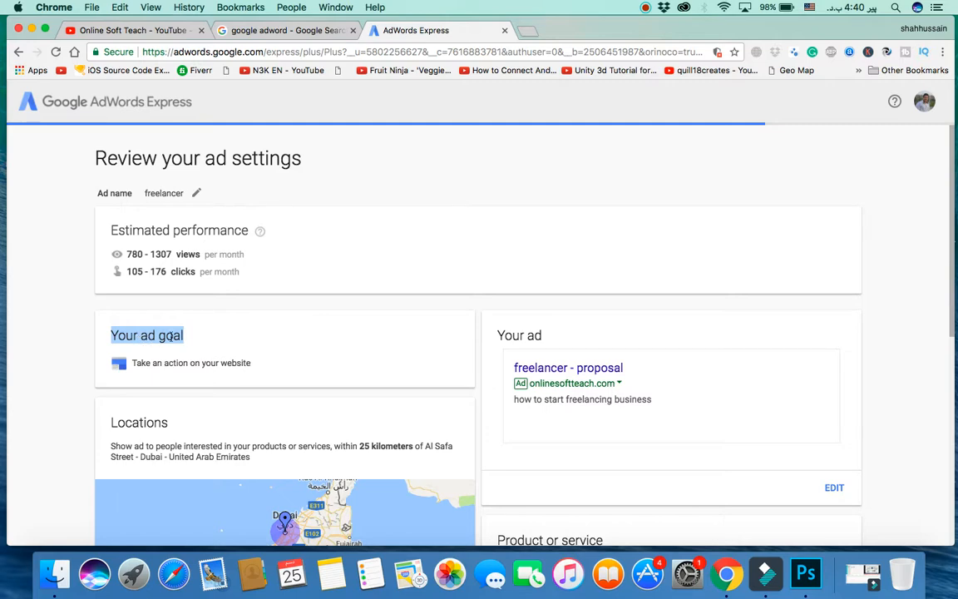
pyautogui.scroll(-1, 248, 368)
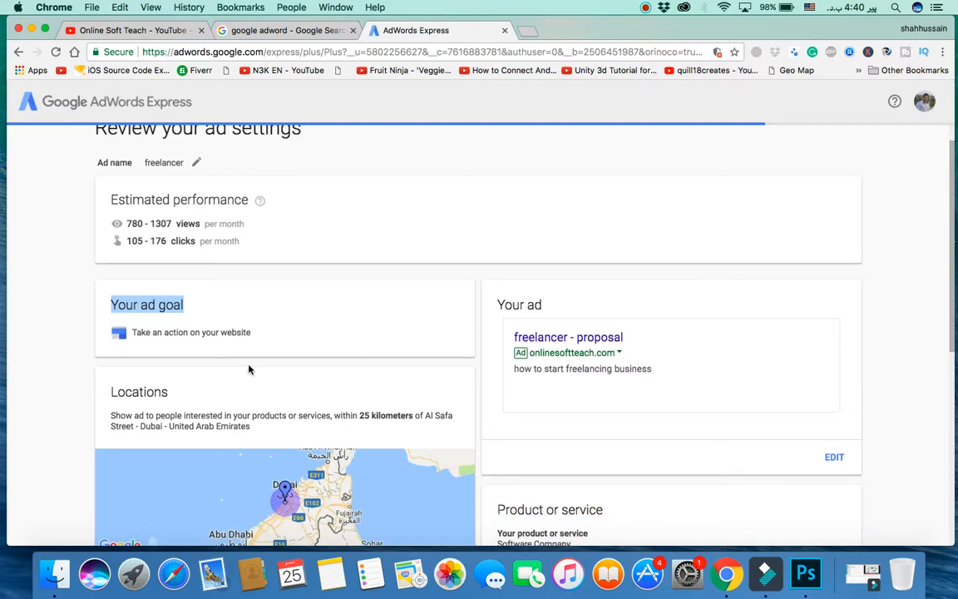
pyautogui.scroll(-5, 248, 368)
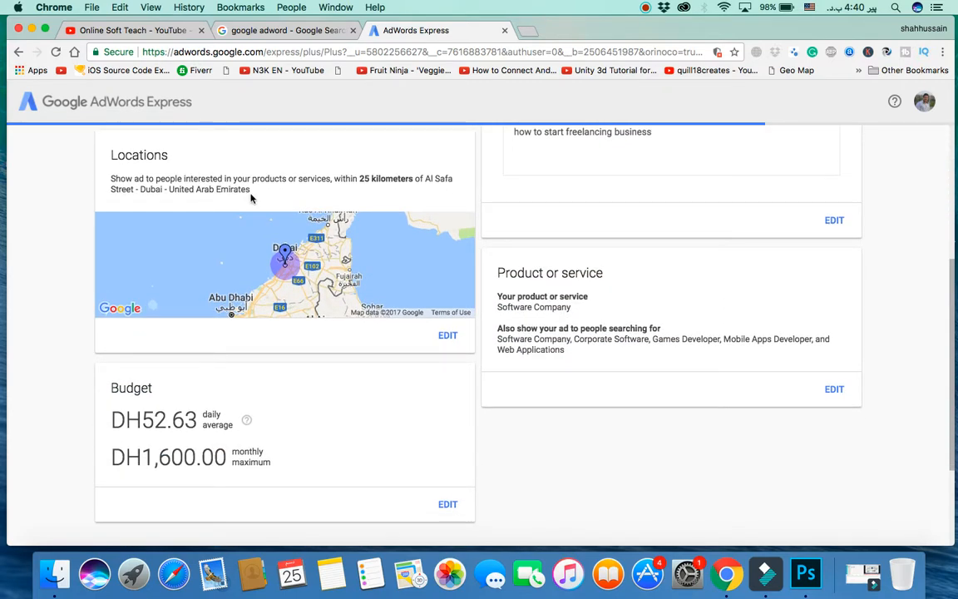
pyautogui.moveTo(250, 190); pyautogui.dragTo(94, 172)
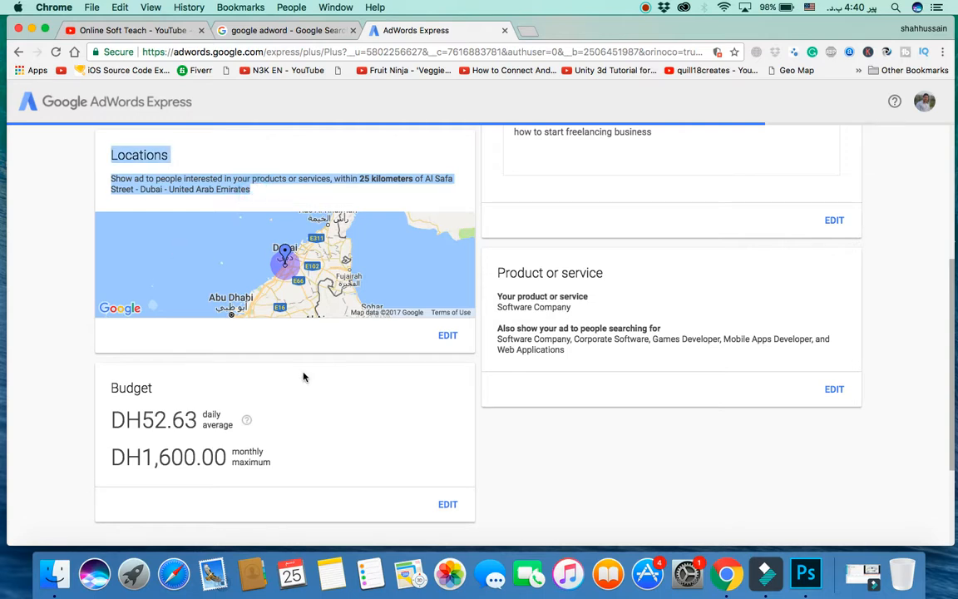
pyautogui.scroll(-3, 304, 376)
pyautogui.moveTo(160, 264); pyautogui.dragTo(108, 255)
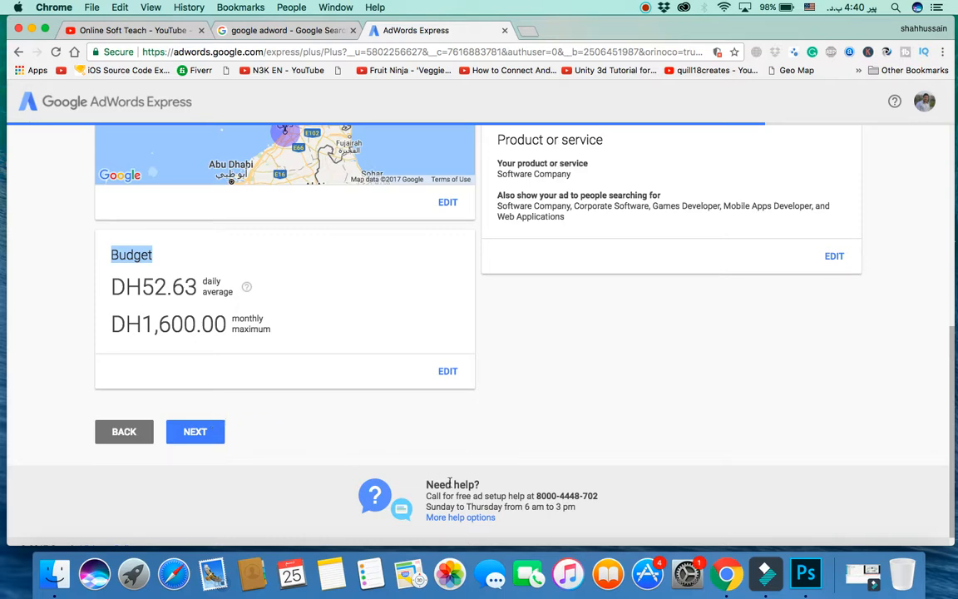
pyautogui.scroll(3, 450, 486)
pyautogui.scroll(3, 450, 487)
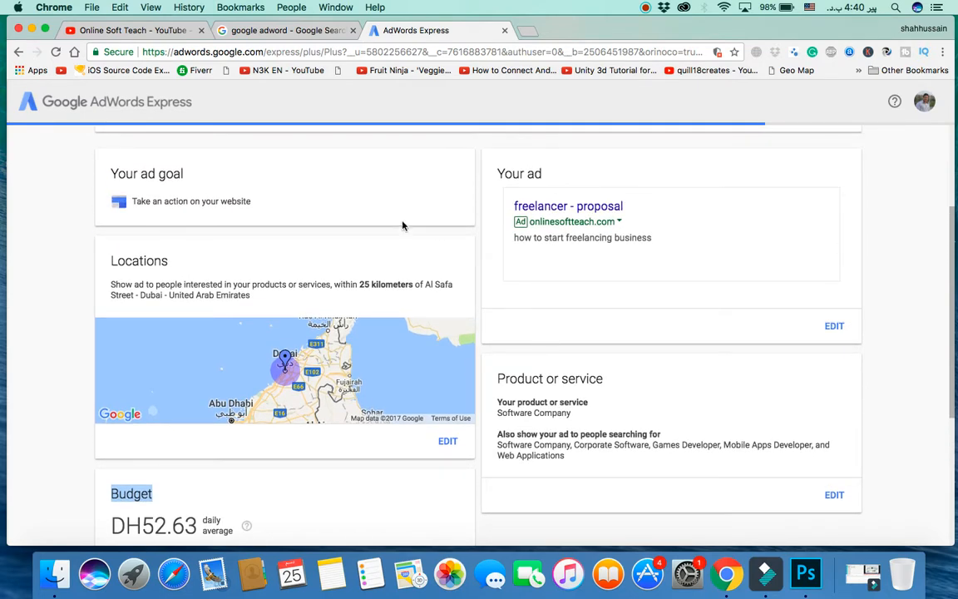
pyautogui.scroll(-3, 308, 310)
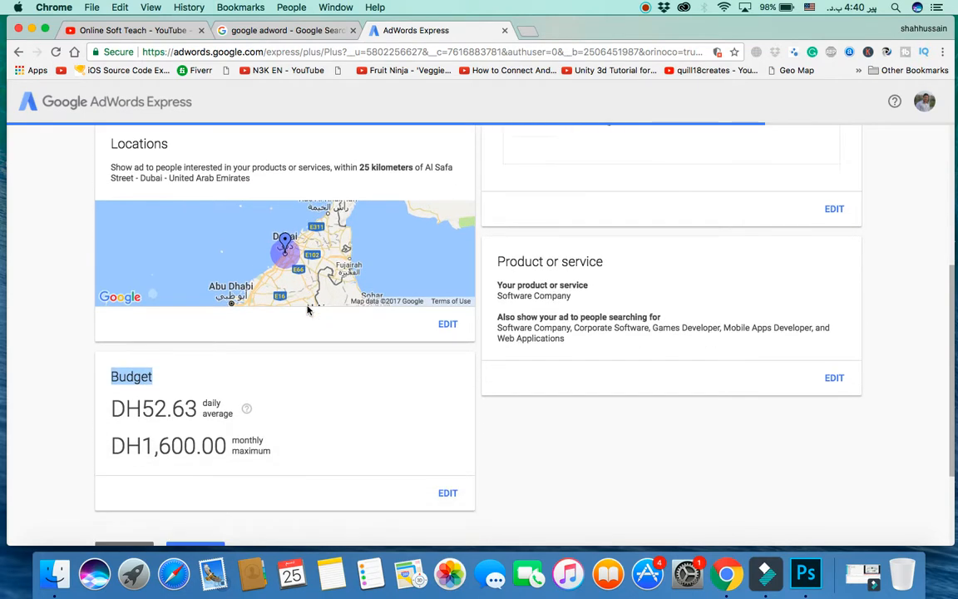
pyautogui.scroll(-1, 307, 309)
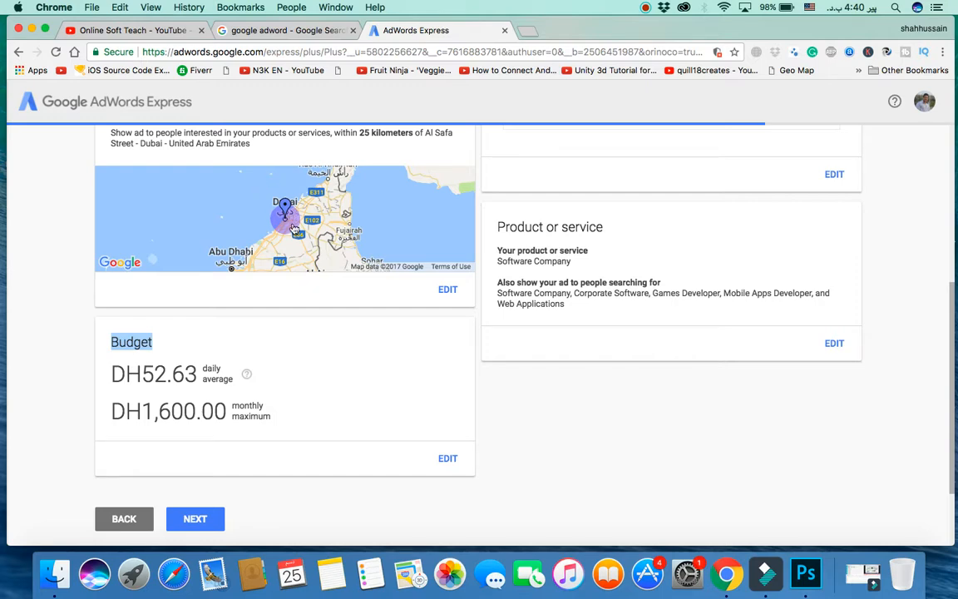
pyautogui.scroll(1, 360, 295)
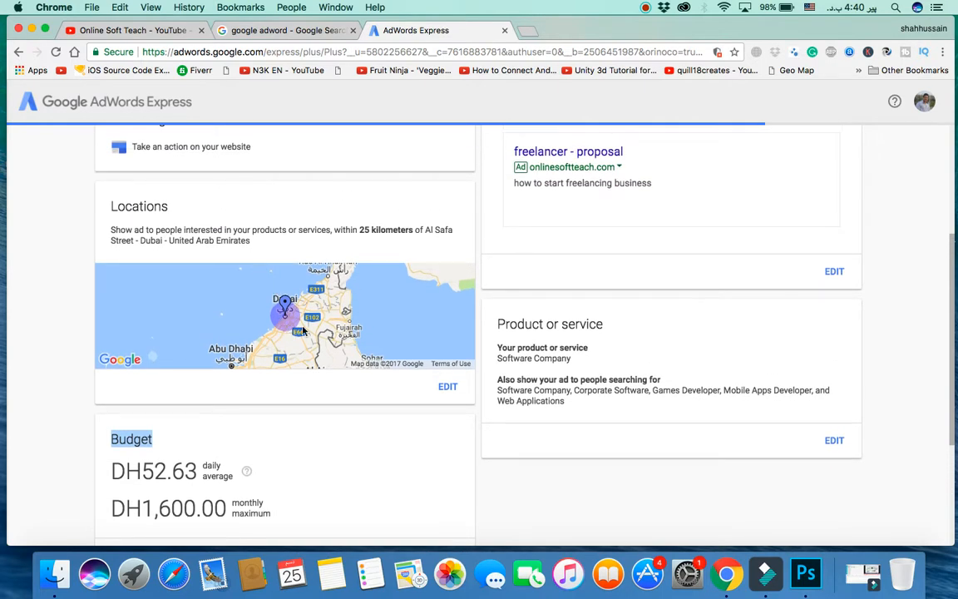
# Step: Edit the ad's locations to target specific cities, states, or countries, and remove Pakistan from the list
pyautogui.click(449, 388)
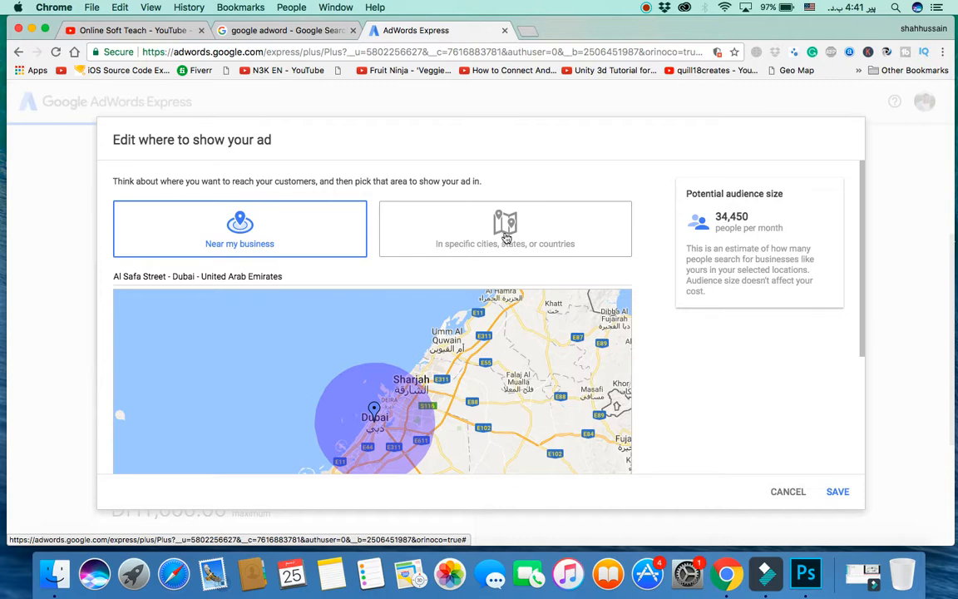
pyautogui.click(505, 239)
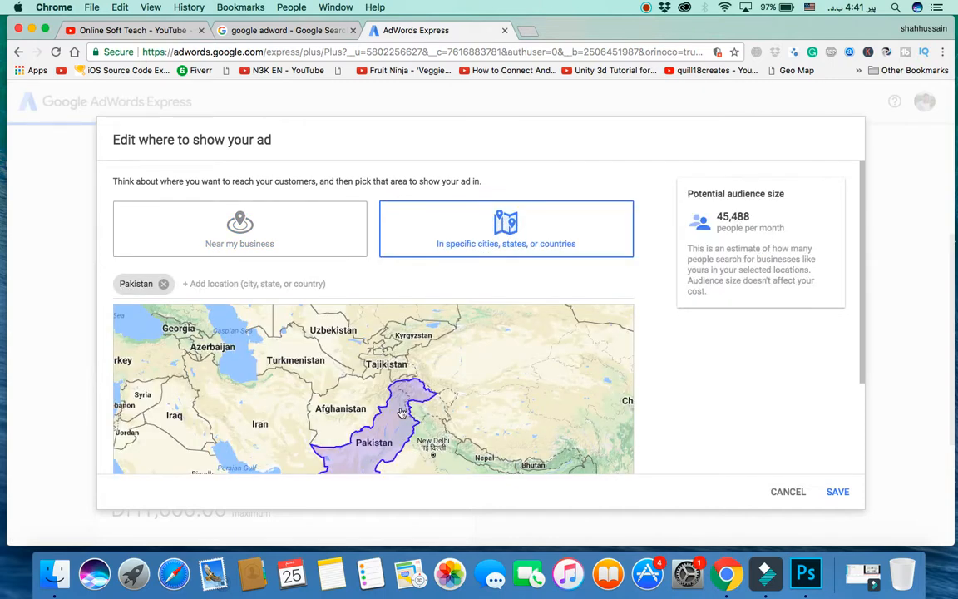
pyautogui.moveTo(401, 410); pyautogui.dragTo(389, 353)
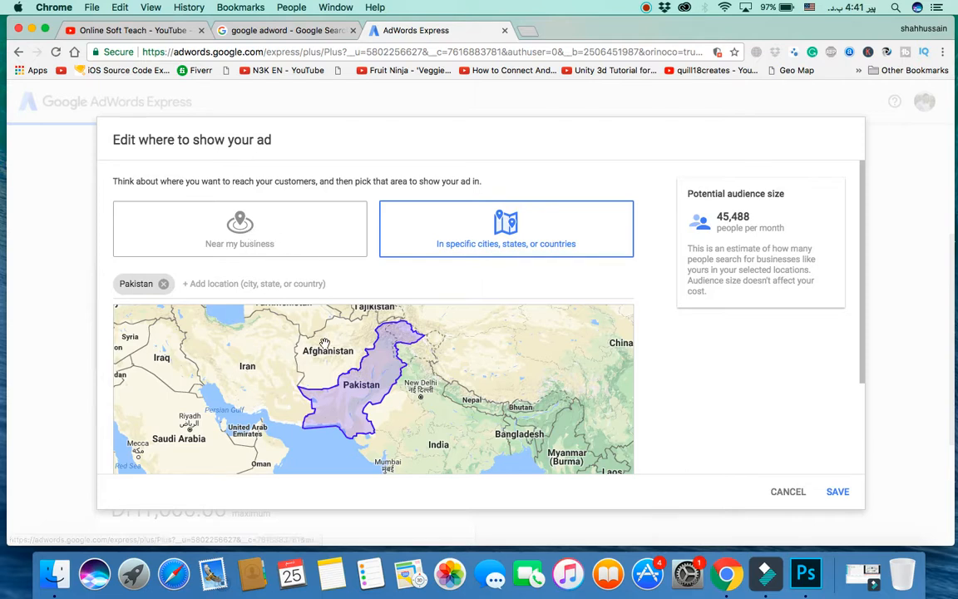
pyautogui.click(165, 285)
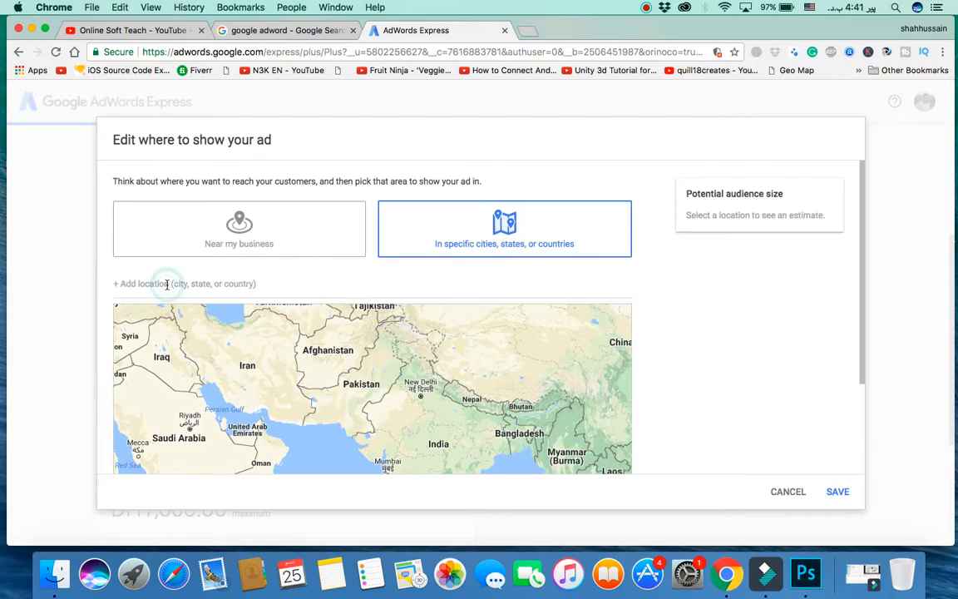
# Step: Add the country United States as a target location and check its area on the map
pyautogui.click(161, 284)
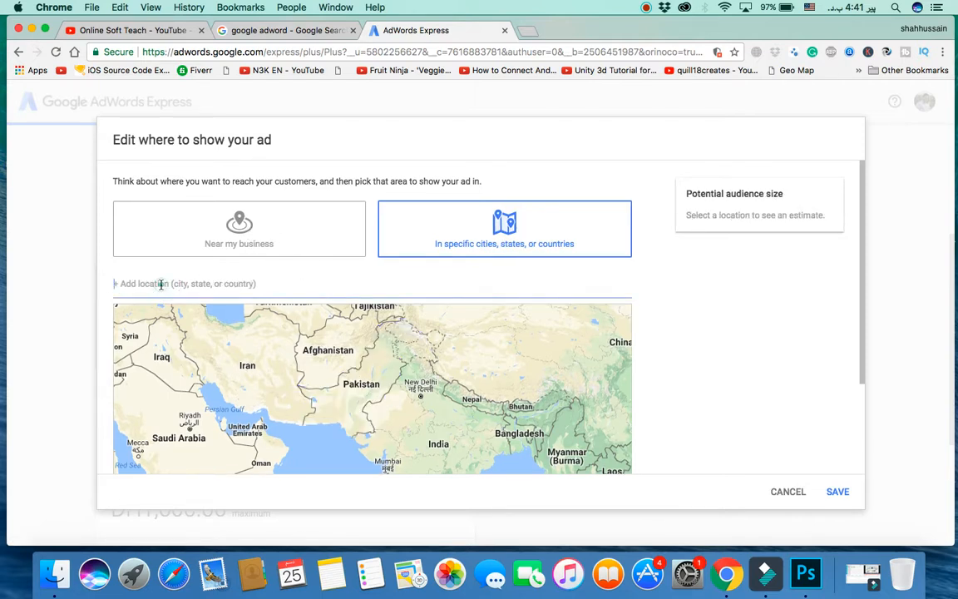
pyautogui.write('USA')
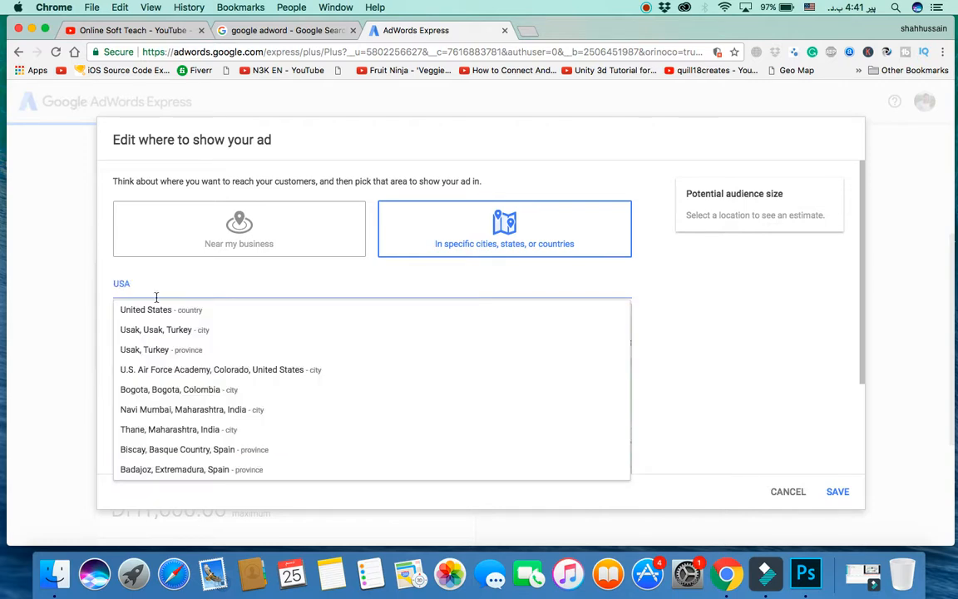
pyautogui.click(146, 311)
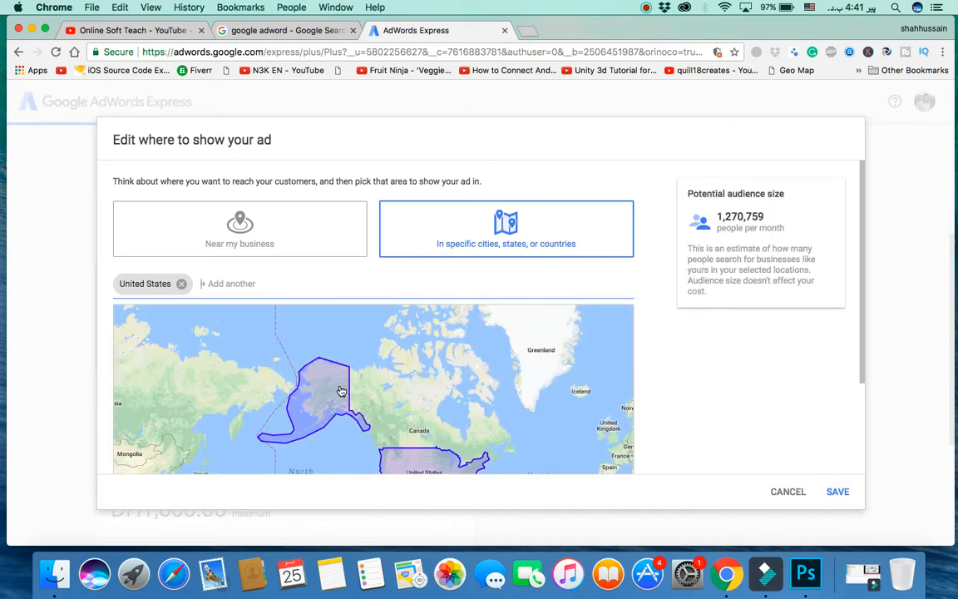
pyautogui.moveTo(436, 422); pyautogui.dragTo(401, 367)
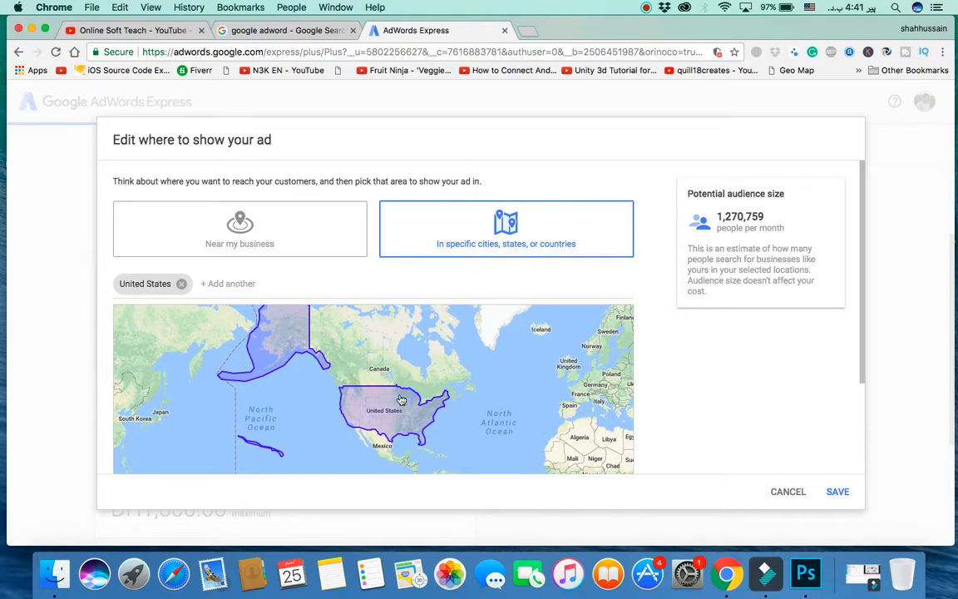
# Step: Add the country Pakistan as a second target location and check both countries on the map
pyautogui.click(267, 283)
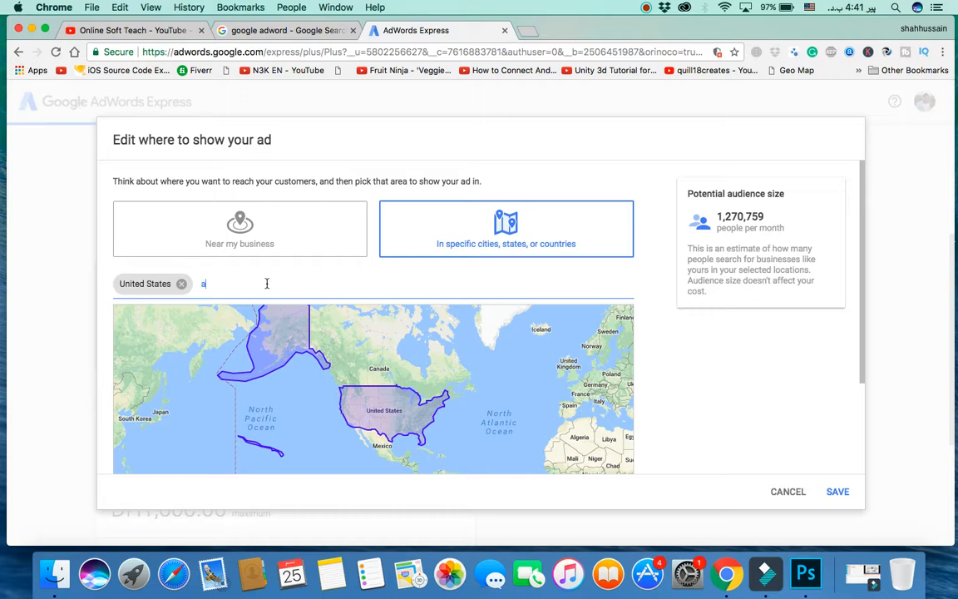
pyautogui.write('Pakistan')
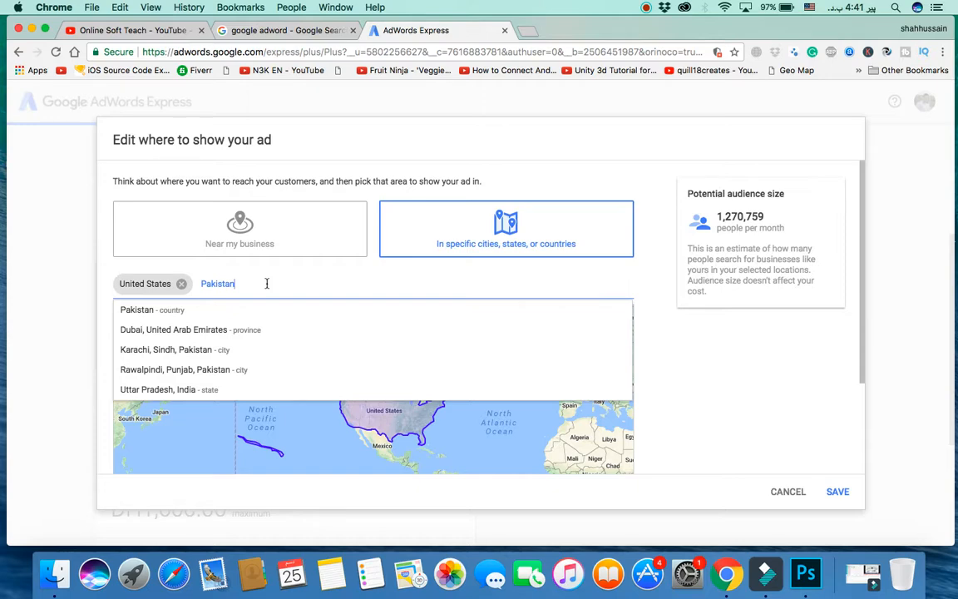
pyautogui.click(208, 308)
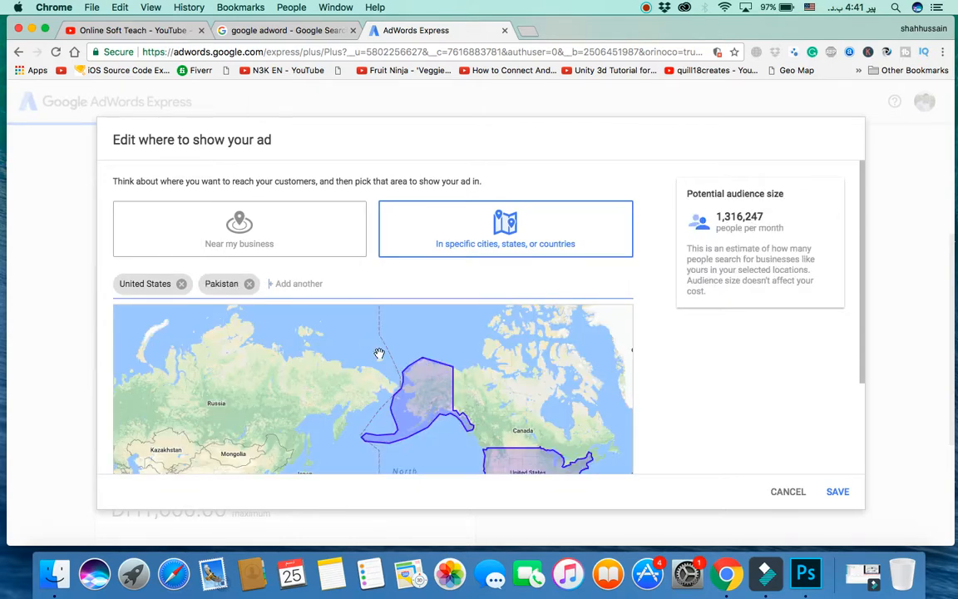
pyautogui.scroll(-3, 379, 354)
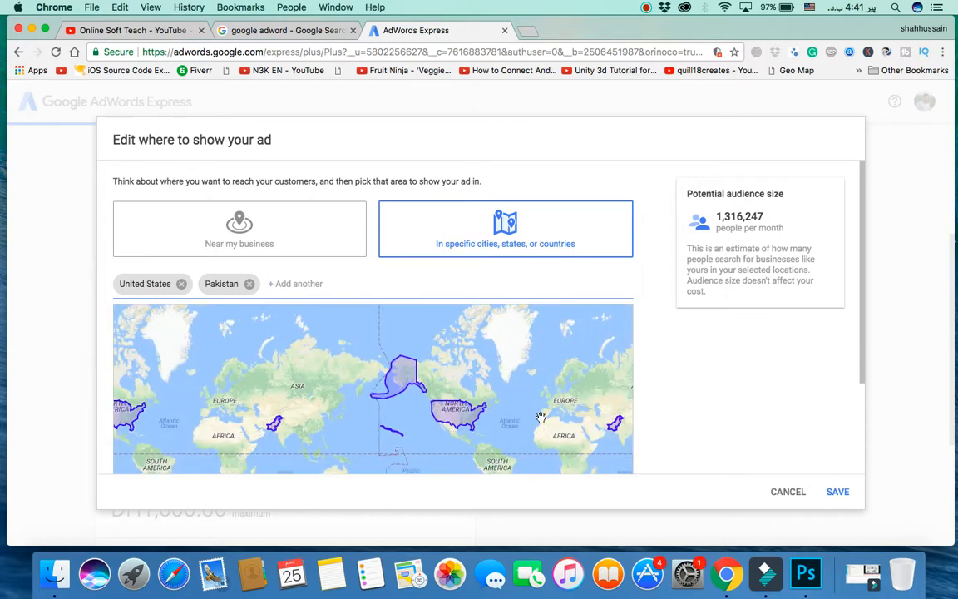
pyautogui.moveTo(595, 436); pyautogui.dragTo(509, 387)
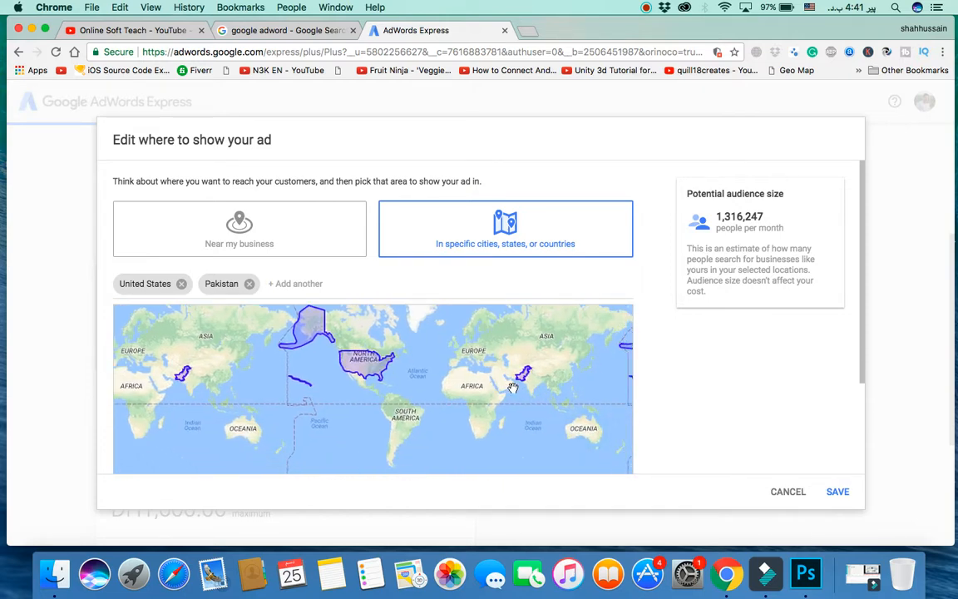
# Step: Try adding the country Canada as a third target location, check the potential audience size, and discard the location changes
pyautogui.click(284, 284)
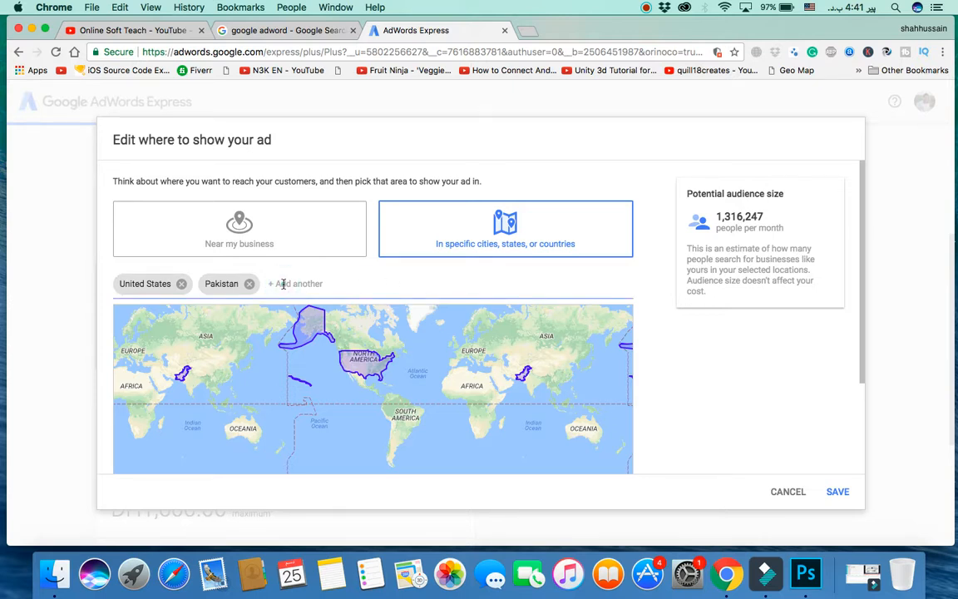
pyautogui.write('Canada')
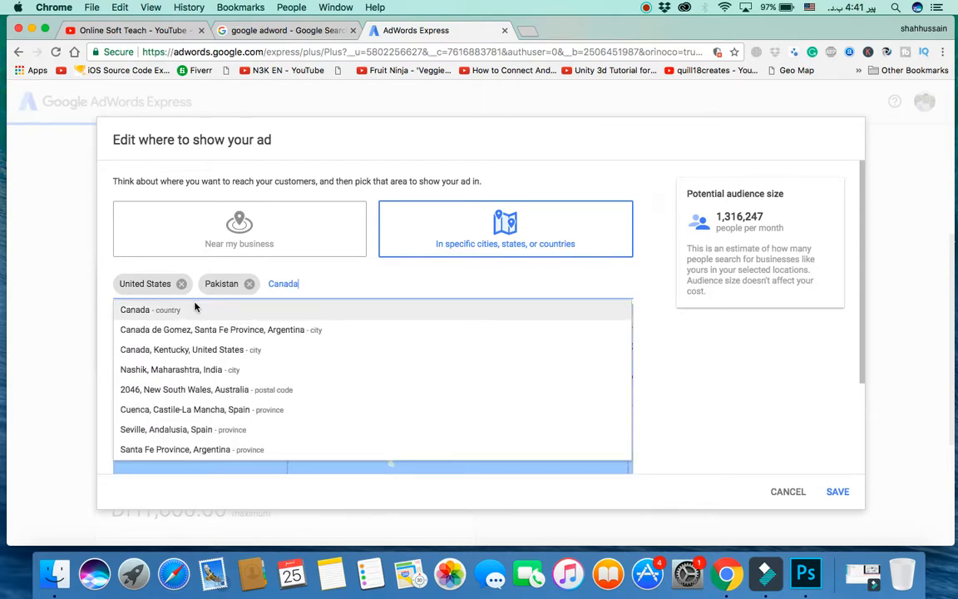
pyautogui.click(197, 308)
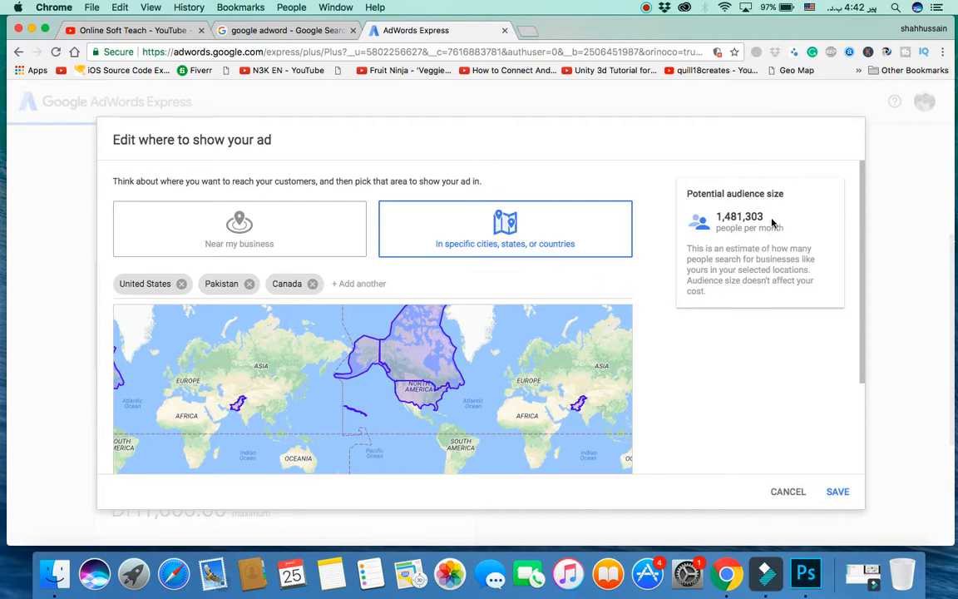
pyautogui.moveTo(771, 220); pyautogui.dragTo(719, 215)
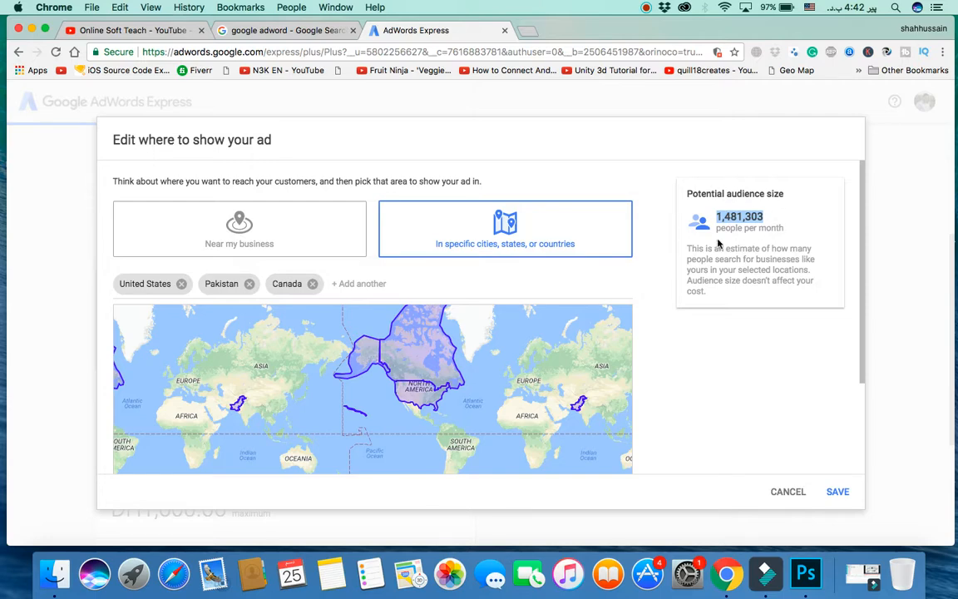
pyautogui.click(778, 495)
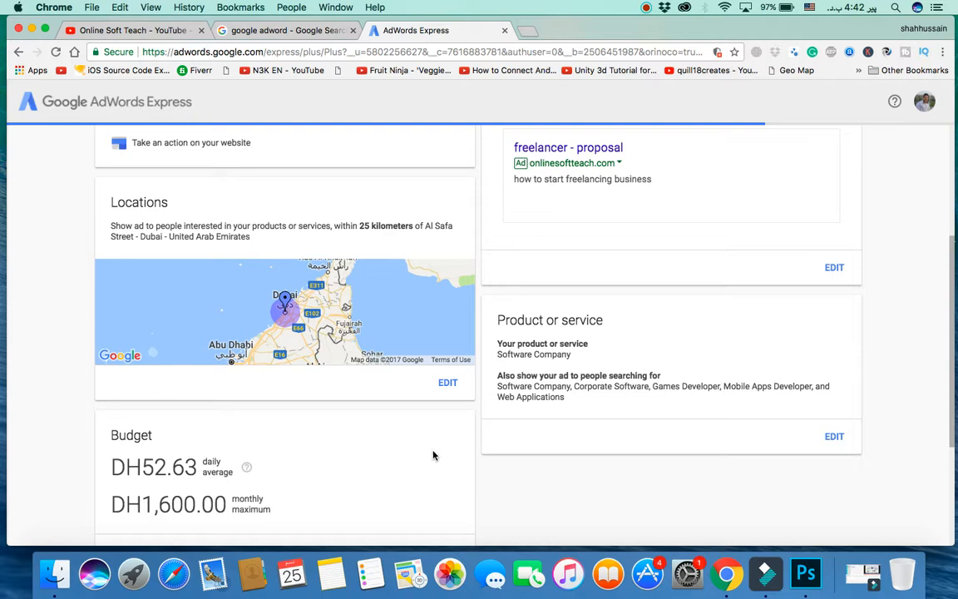
# Step: Edit the ad's budget and try daily averages of DH 41.12, DH 101.97, and DH 64.14
pyautogui.scroll(-3, 434, 446)
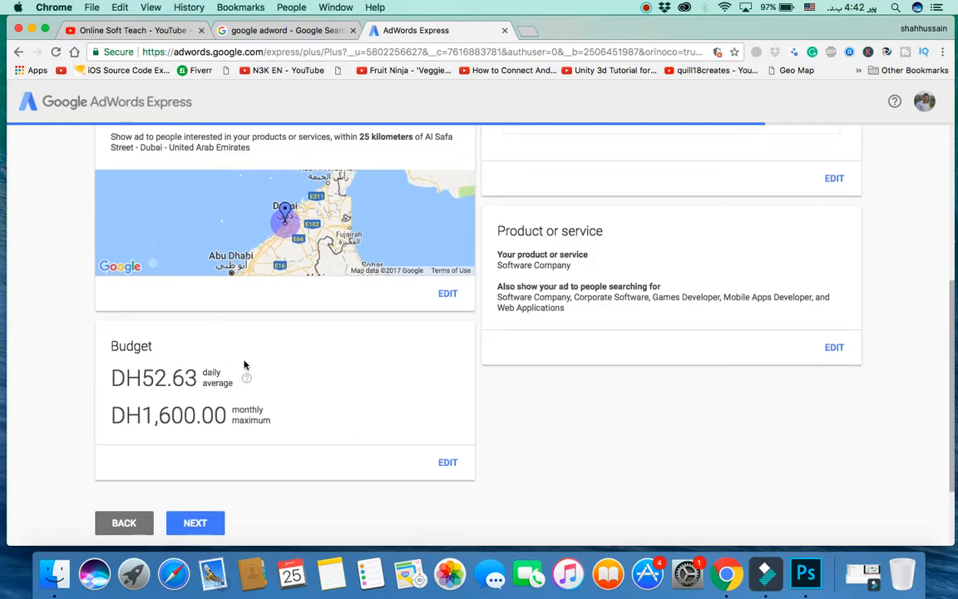
pyautogui.click(449, 463)
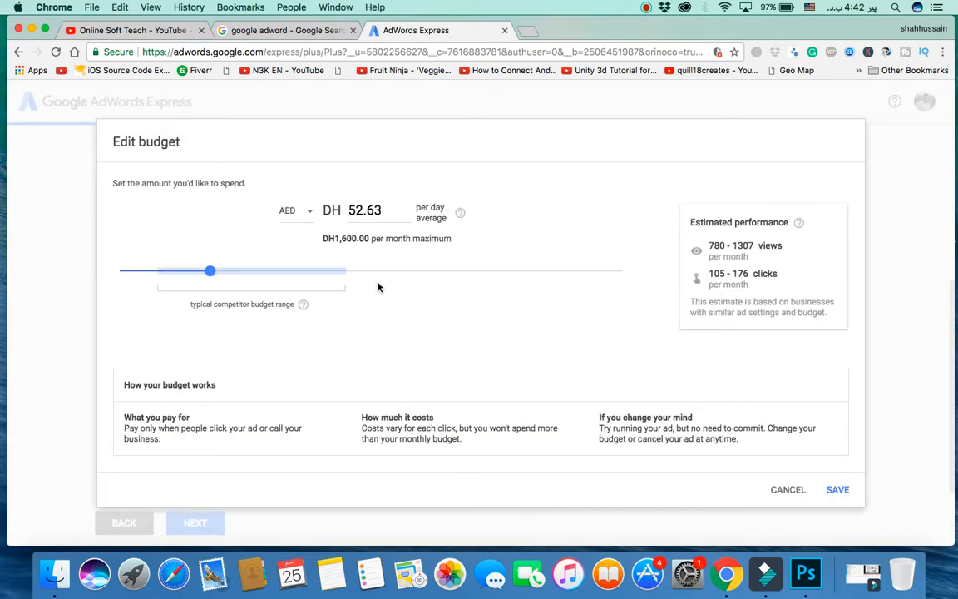
pyautogui.moveTo(210, 275)
pyautogui.mouseDown()
pyautogui.moveTo(190, 273)
pyautogui.moveTo(306, 267)
pyautogui.moveTo(166, 274)
pyautogui.moveTo(193, 278)
pyautogui.mouseUp()
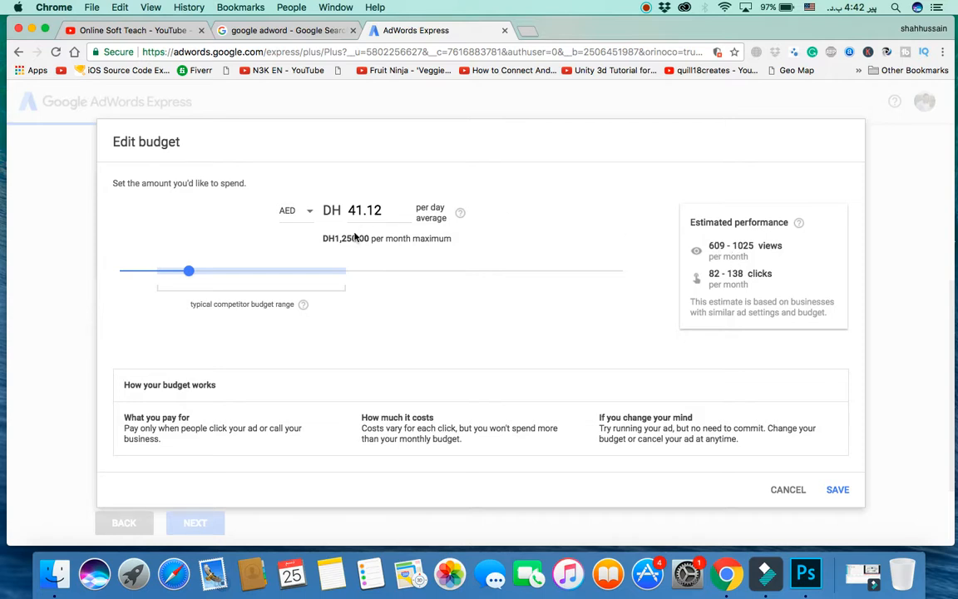
pyautogui.moveTo(188, 270); pyautogui.dragTo(304, 262)
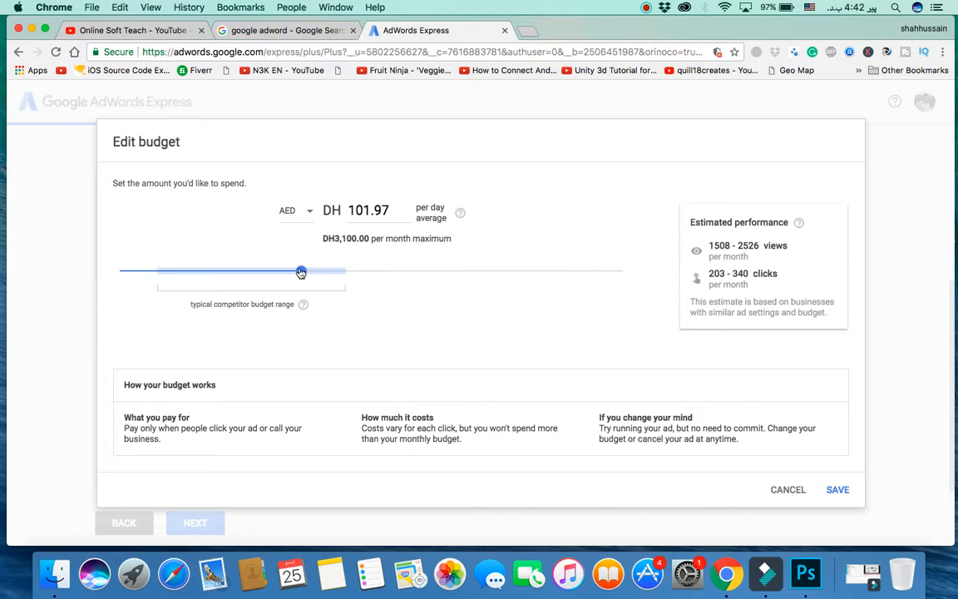
pyautogui.moveTo(301, 270); pyautogui.dragTo(231, 271)
# Step: Change the budget currency to Pakistani Rupee (PKR)
pyautogui.click(310, 213)
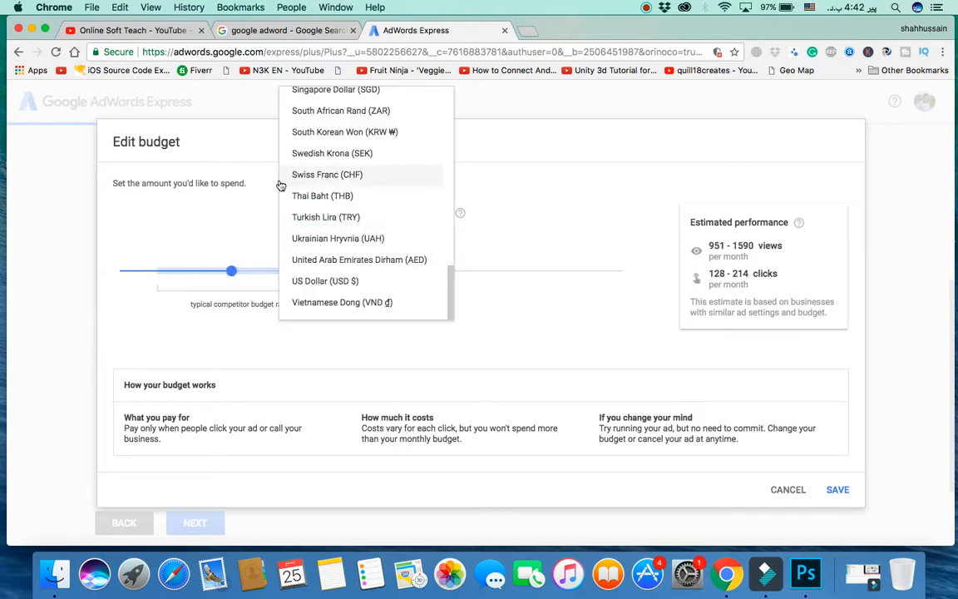
pyautogui.click(244, 210)
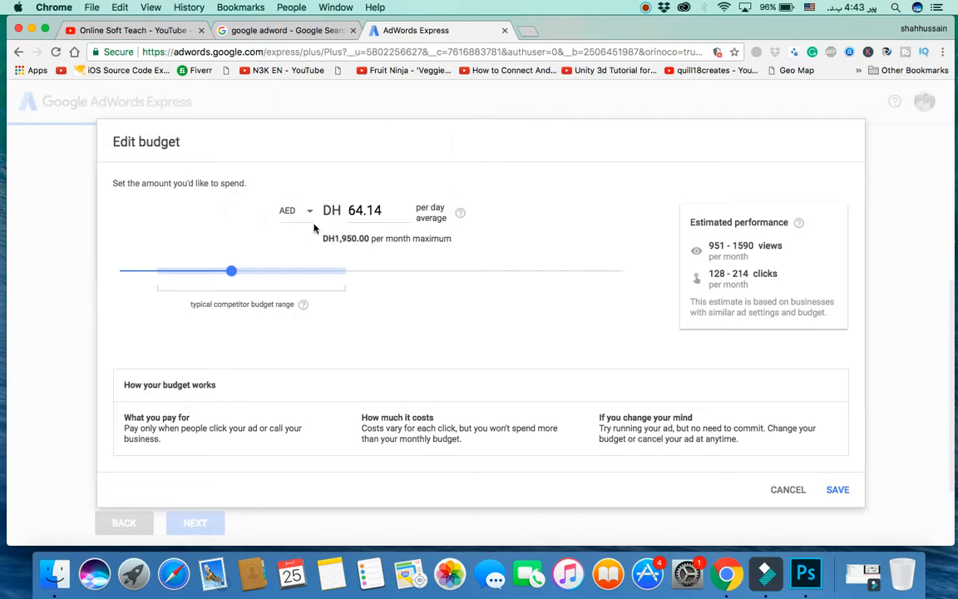
pyautogui.click(307, 212)
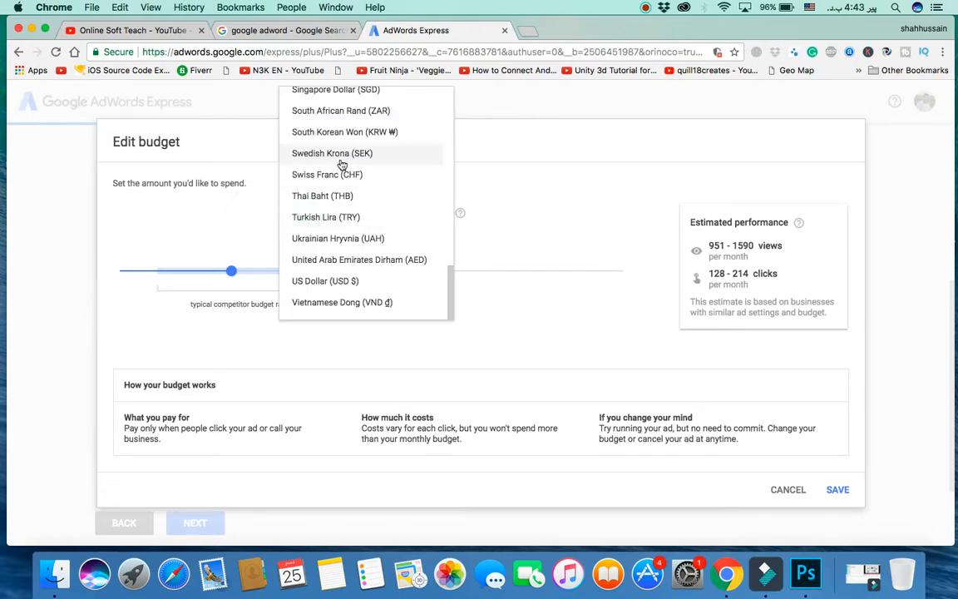
pyautogui.scroll(10, 342, 163)
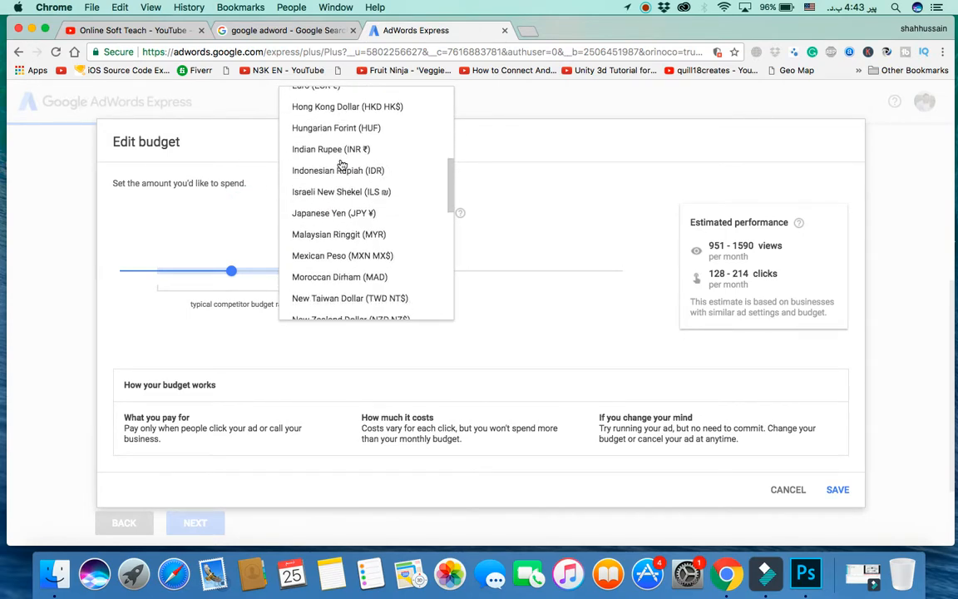
pyautogui.scroll(-5, 342, 164)
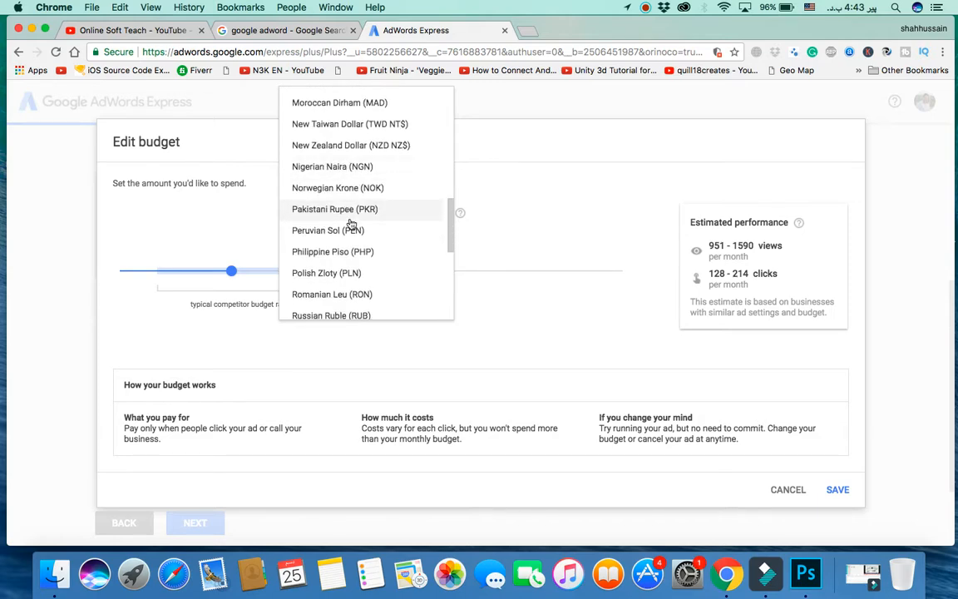
pyautogui.click(353, 209)
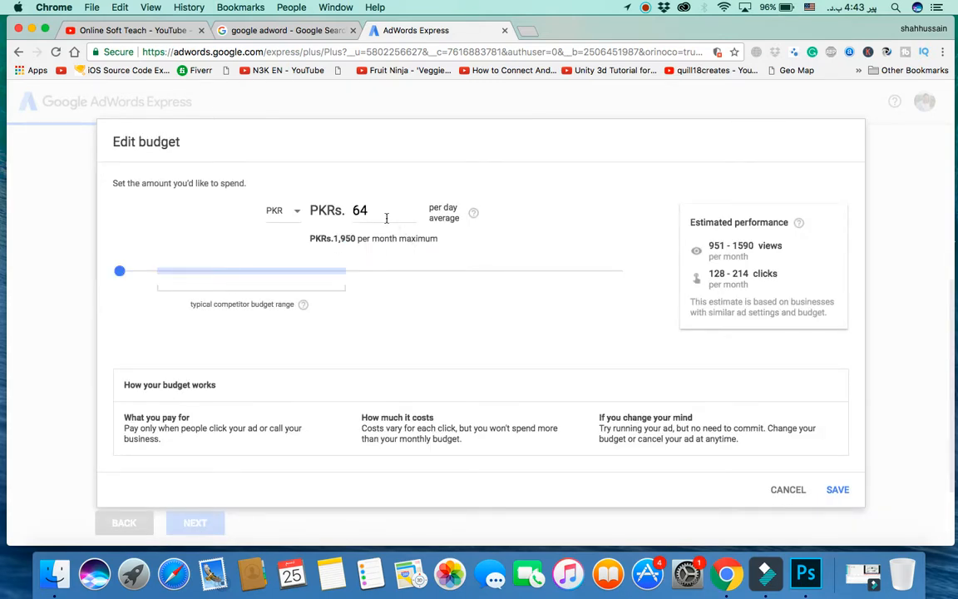
# Step: Try daily budgets of PKRs. 3,026 and 3,289, compare the estimated views and clicks, and discard the budget changes
pyautogui.moveTo(125, 272); pyautogui.dragTo(301, 277)
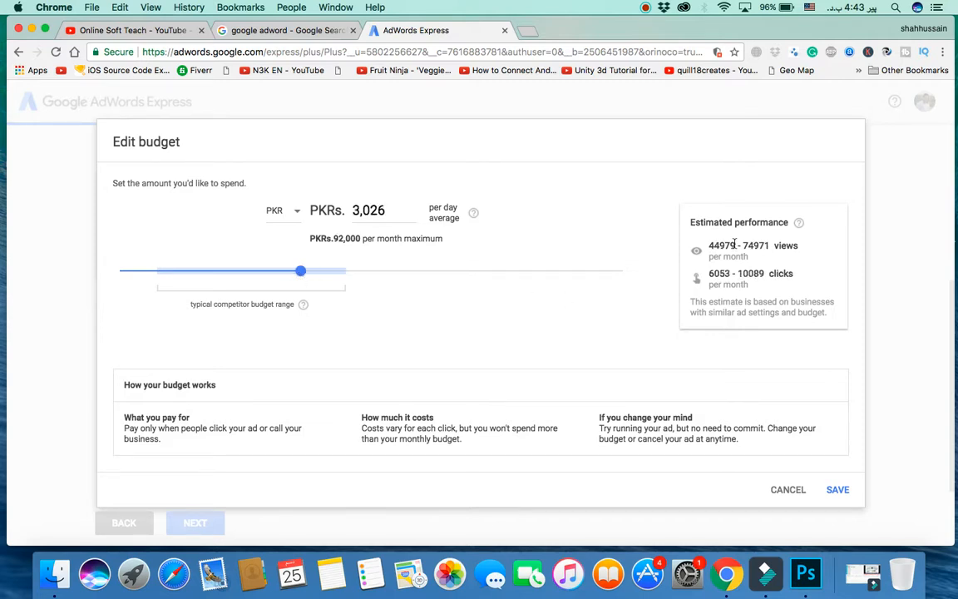
pyautogui.moveTo(735, 244); pyautogui.dragTo(709, 246)
pyautogui.moveTo(799, 246); pyautogui.dragTo(697, 246)
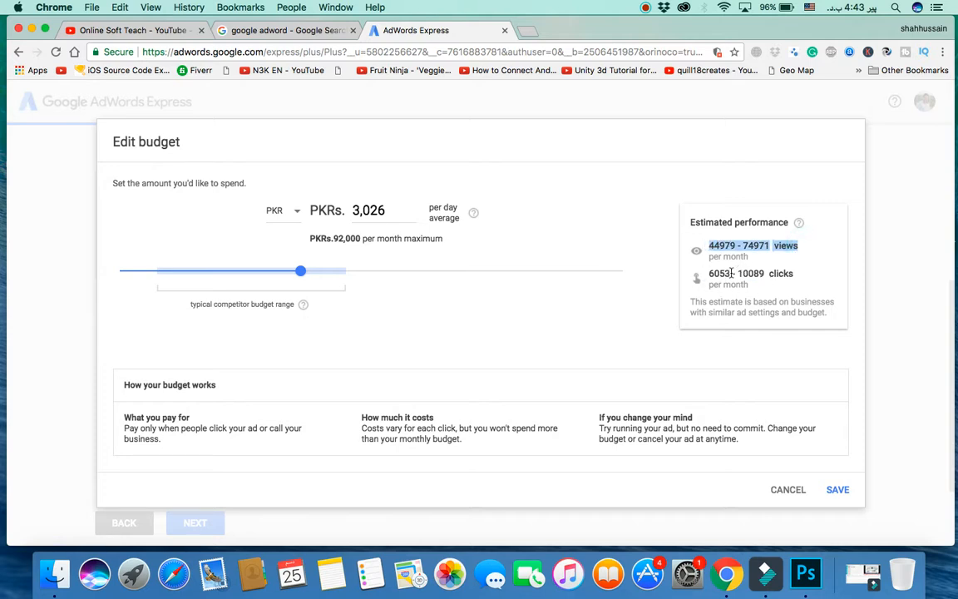
pyautogui.moveTo(732, 273)
pyautogui.mouseDown()
pyautogui.moveTo(699, 277)
pyautogui.moveTo(757, 274)
pyautogui.moveTo(739, 275)
pyautogui.mouseUp()
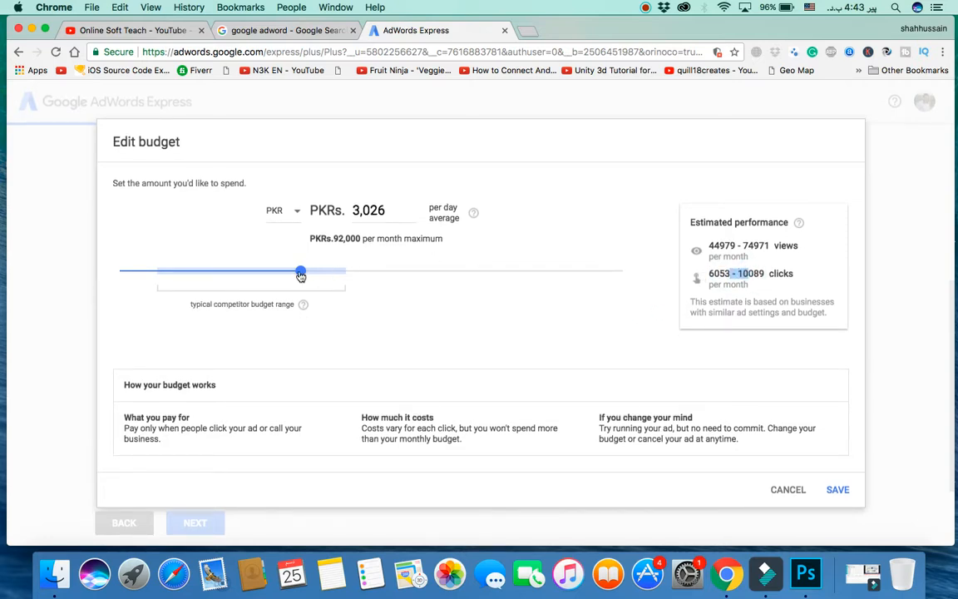
pyautogui.moveTo(300, 275); pyautogui.dragTo(317, 272)
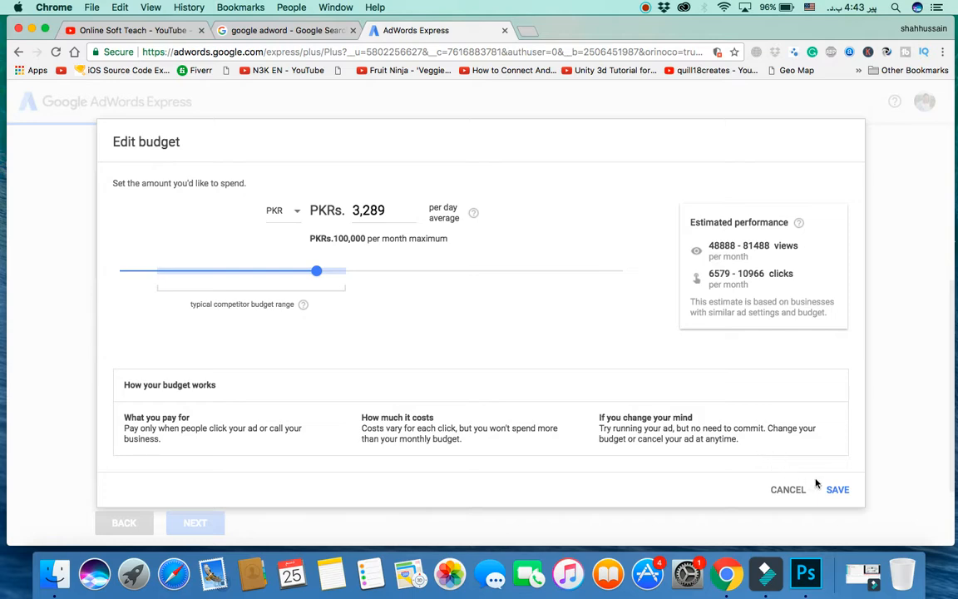
pyautogui.click(788, 490)
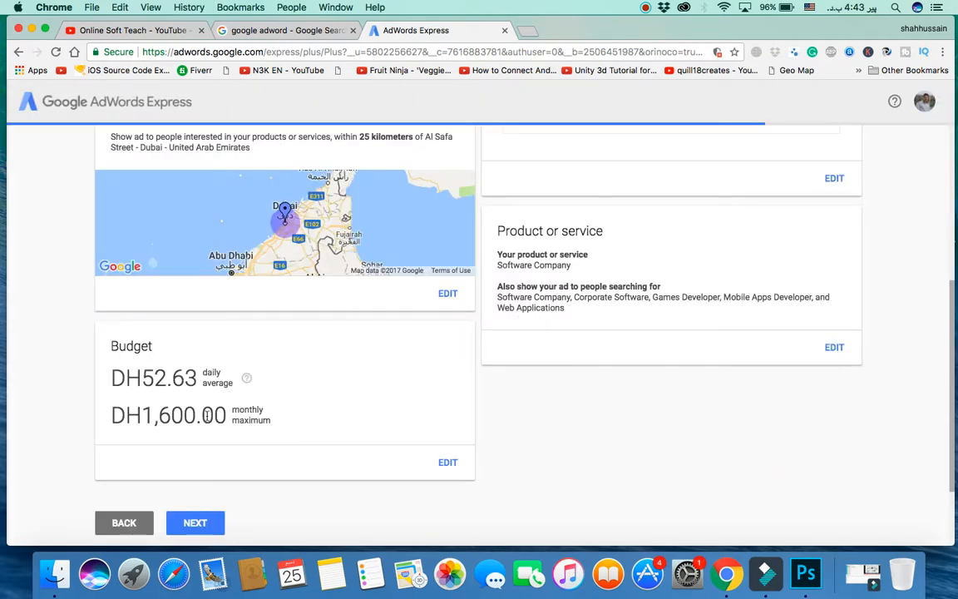
# Step: Open the ad text for editing and replace Headline 1 with "Online Soft Teach"
pyautogui.scroll(5, 457, 393)
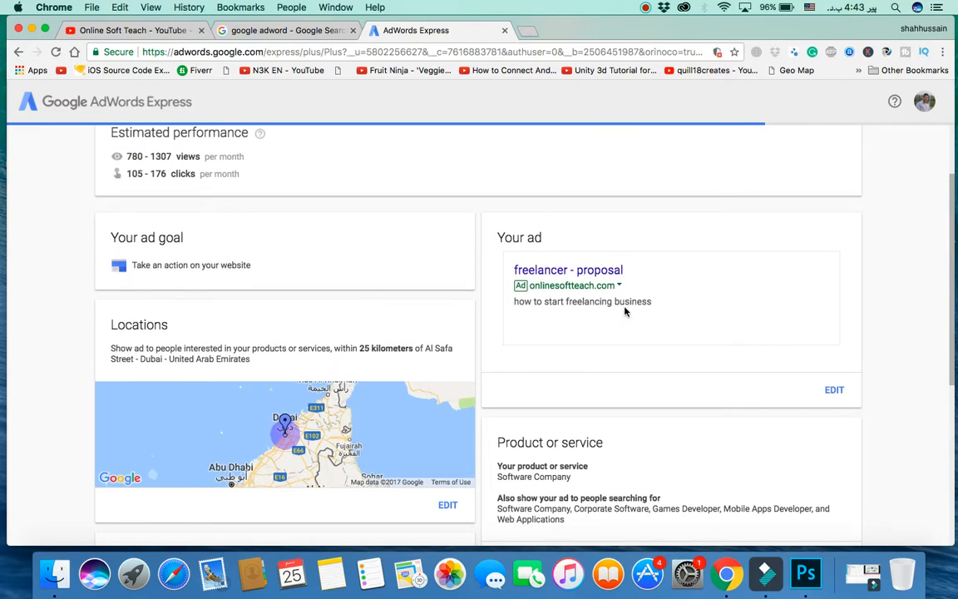
pyautogui.click(834, 390)
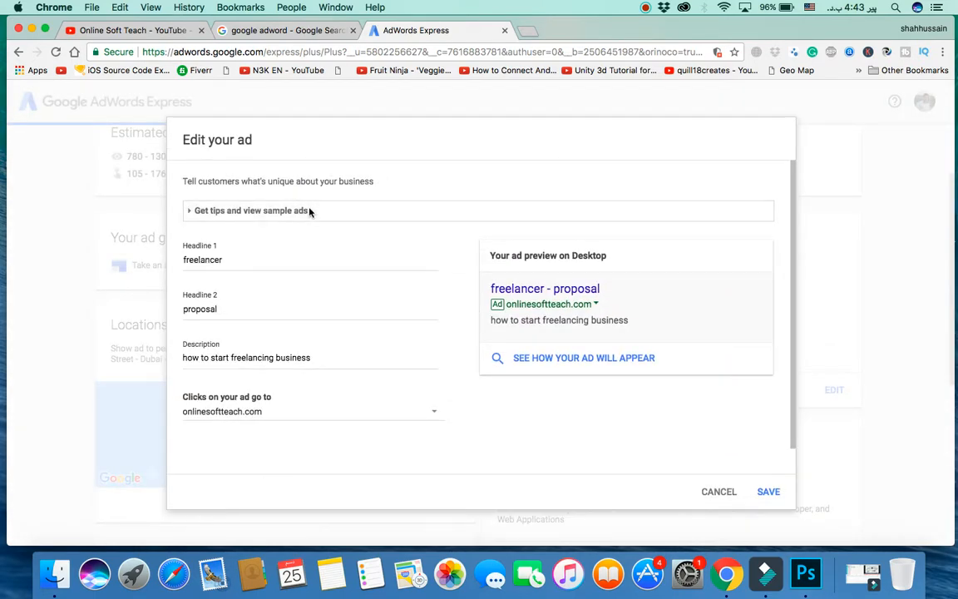
pyautogui.moveTo(224, 260); pyautogui.dragTo(167, 265)
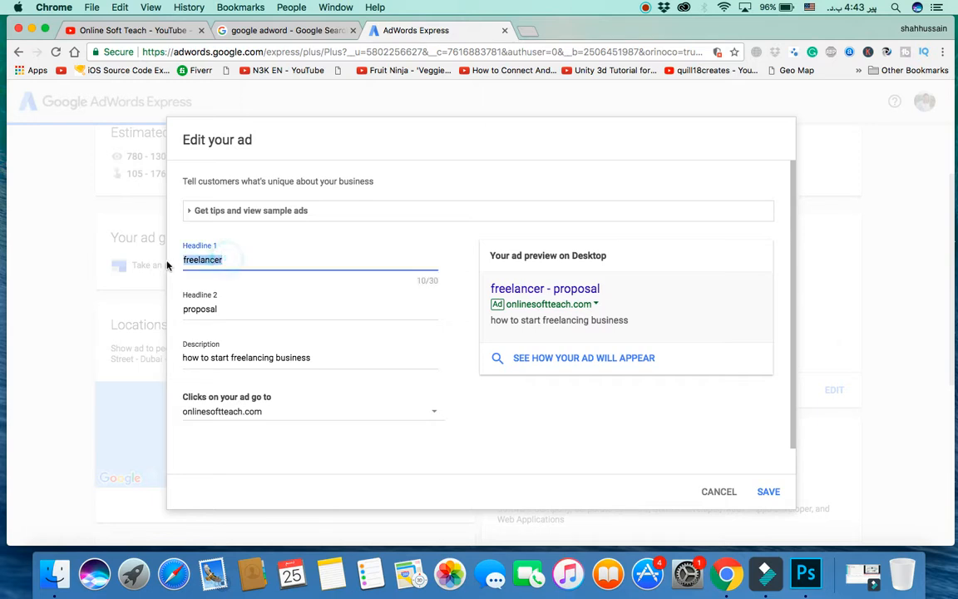
pyautogui.press('BackSpace')
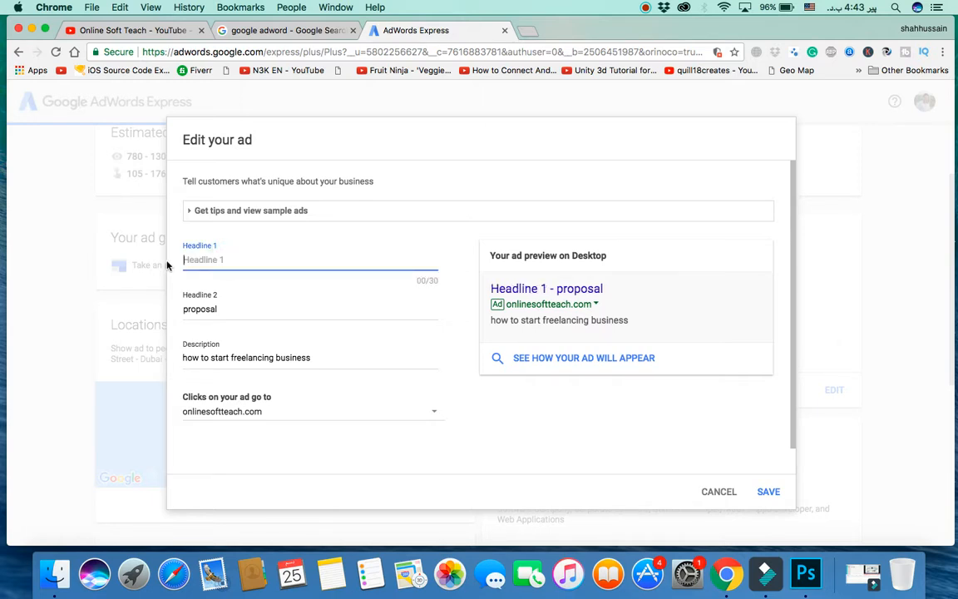
pyautogui.write('Online')
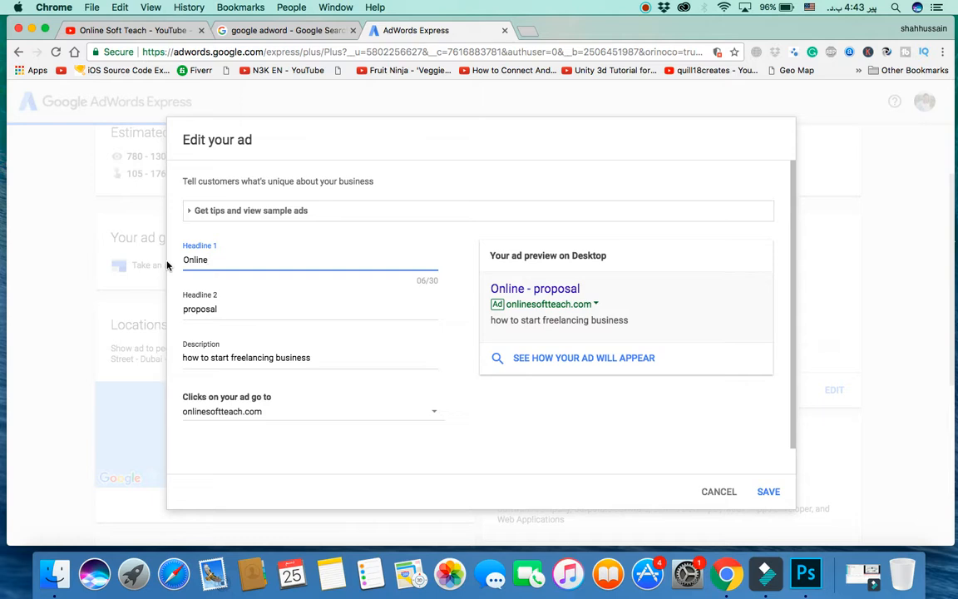
pyautogui.write(' Soft')
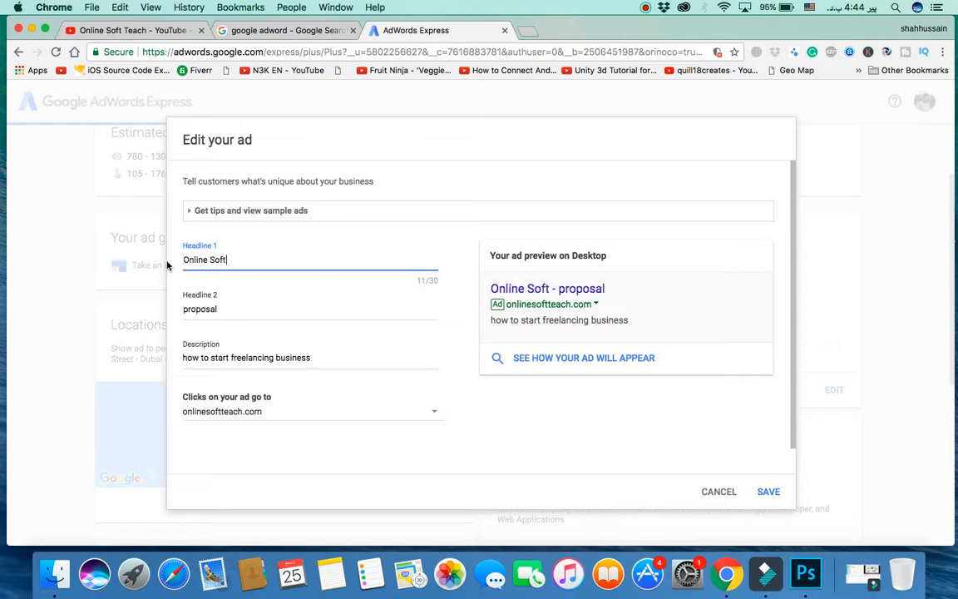
pyautogui.write(' Teach')
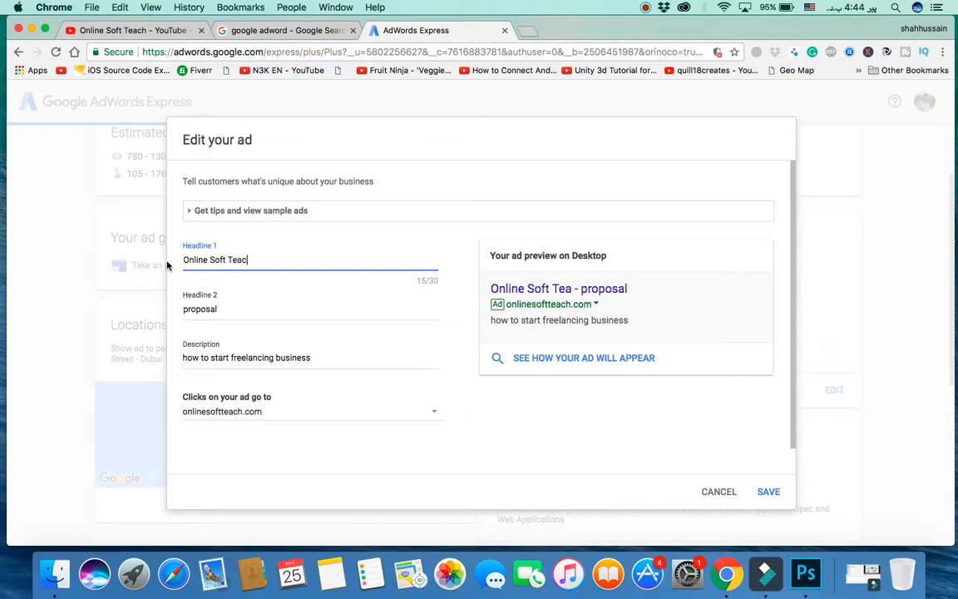
# Step: Replace Headline 2 of the ad with "Solution of Technologies"
pyautogui.click(218, 307)
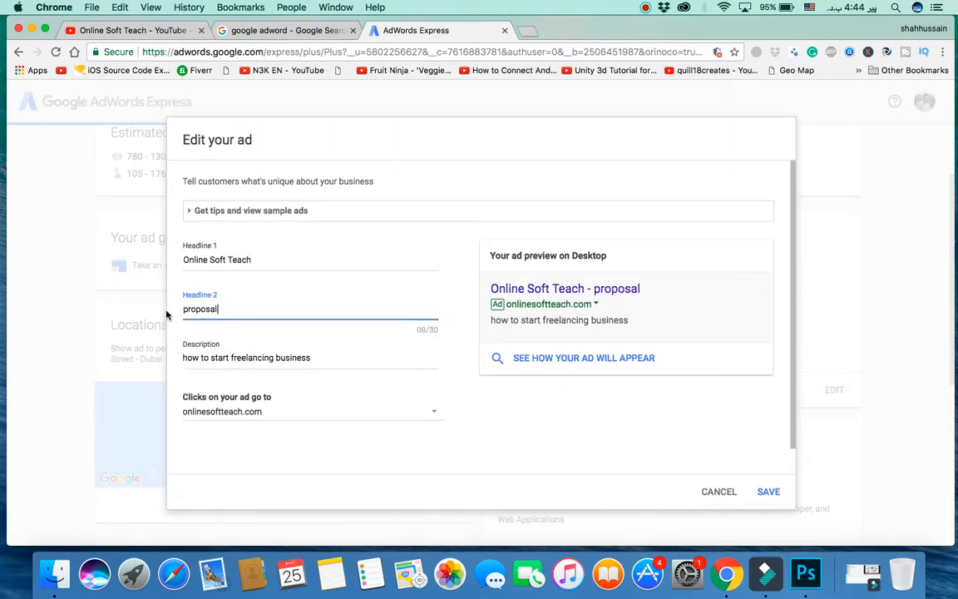
pyautogui.press('BackSpace')
pyautogui.press('BackSpace')
pyautogui.press('BackSpace')
pyautogui.press('BackSpace')
pyautogui.press('BackSpace')
pyautogui.press('BackSpace')
pyautogui.press('BackSpace')
pyautogui.press('BackSpace')
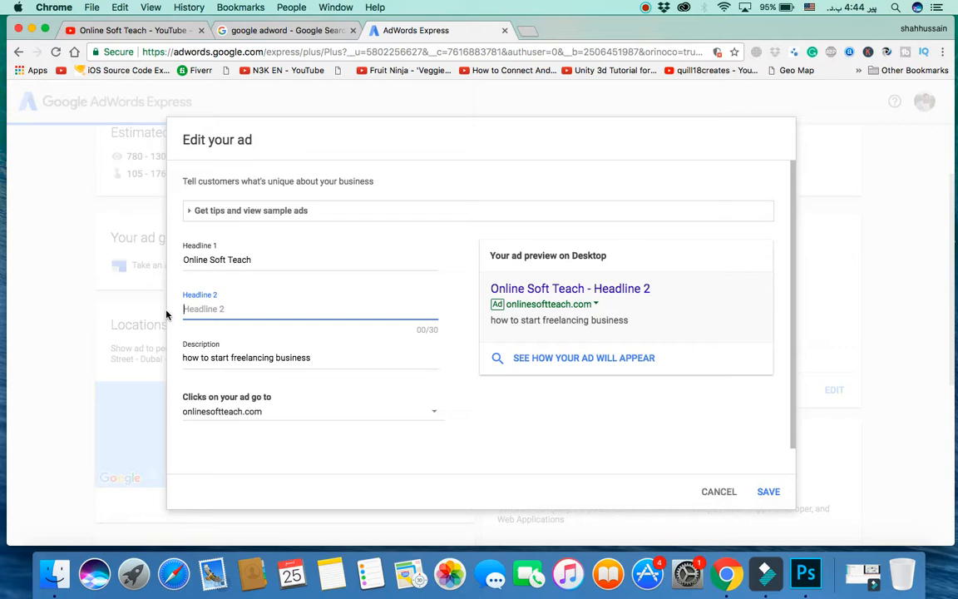
pyautogui.write('Solution')
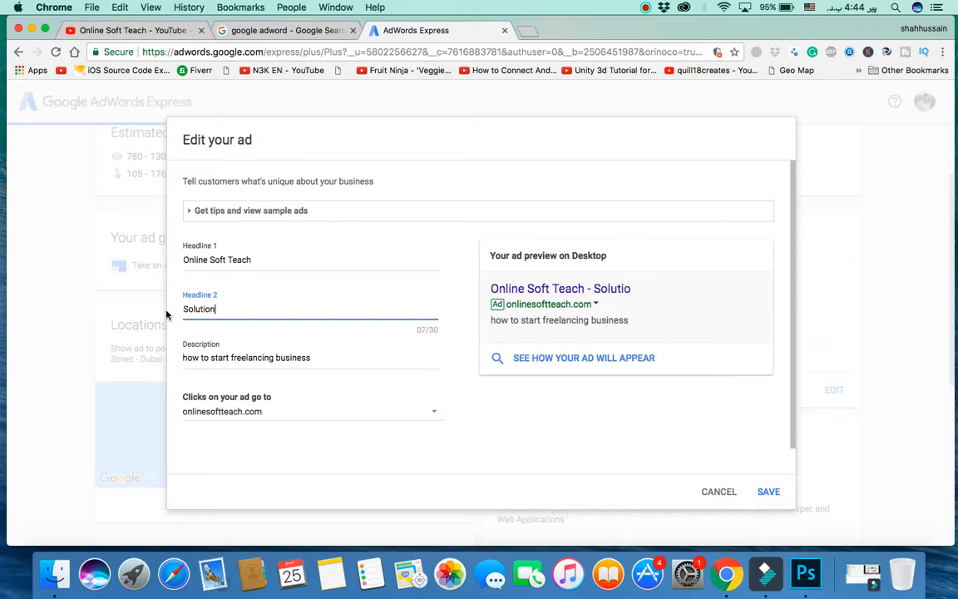
pyautogui.write(' of Technolog')
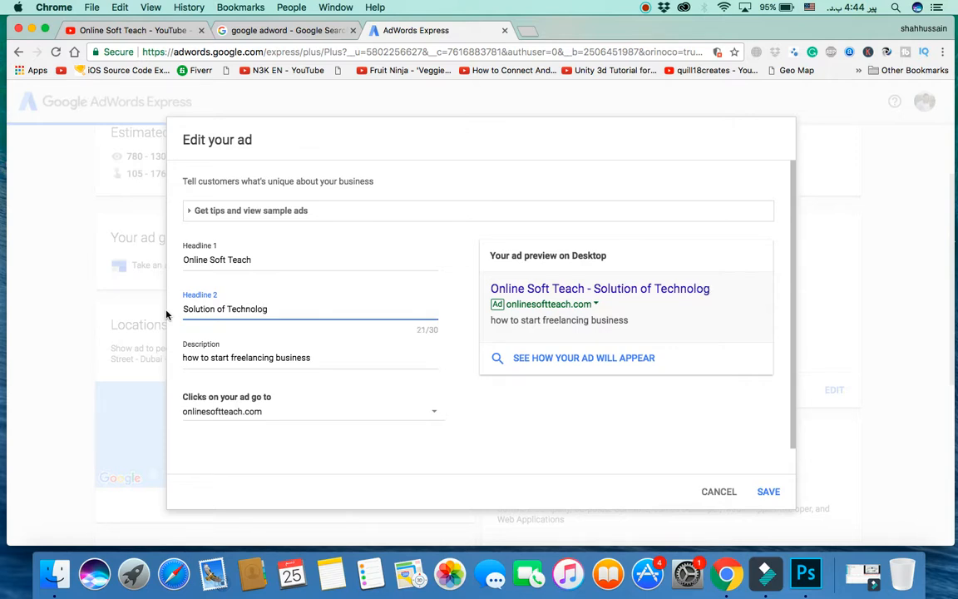
pyautogui.write('ies')
# Step: Replace the ad's description with "Welcome to online soft teach"
pyautogui.moveTo(316, 358); pyautogui.dragTo(175, 359)
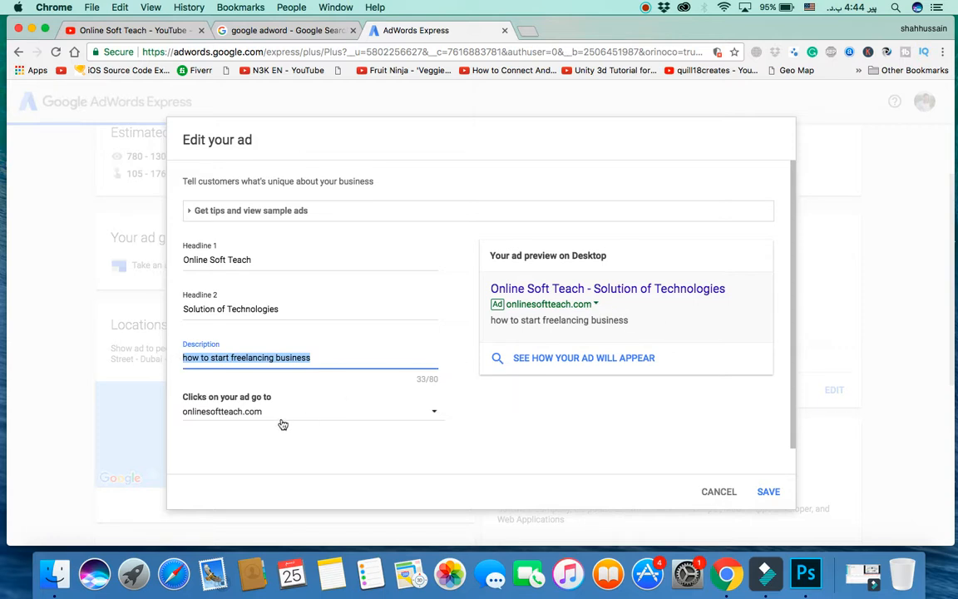
pyautogui.press('BackSpace')
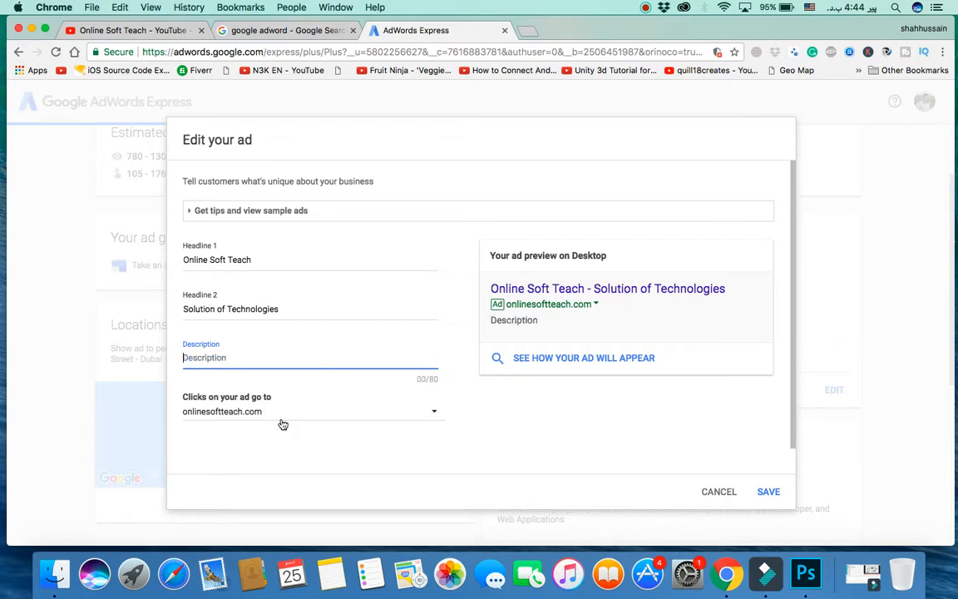
pyautogui.write('Welcome')
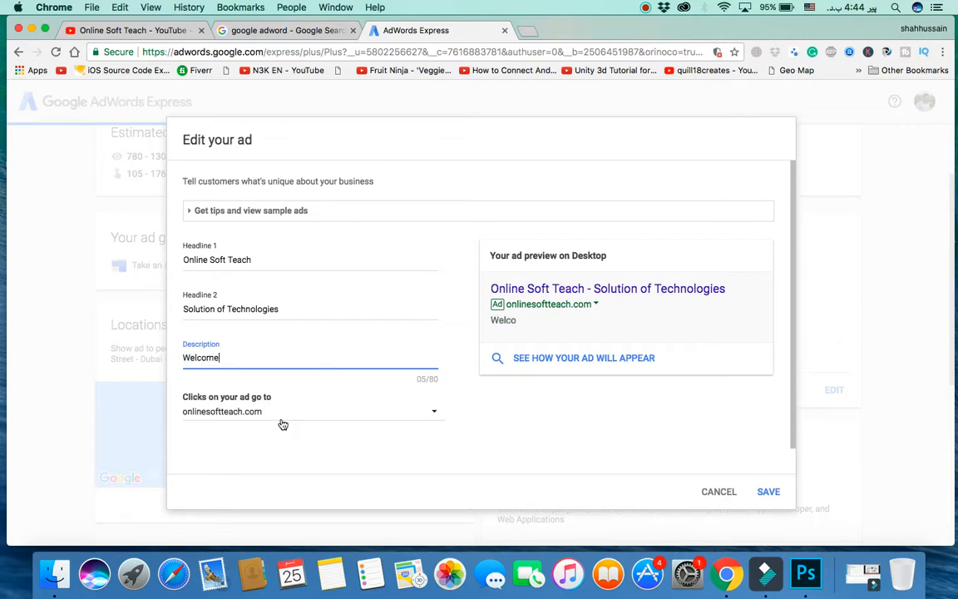
pyautogui.write(' to online soft teach')
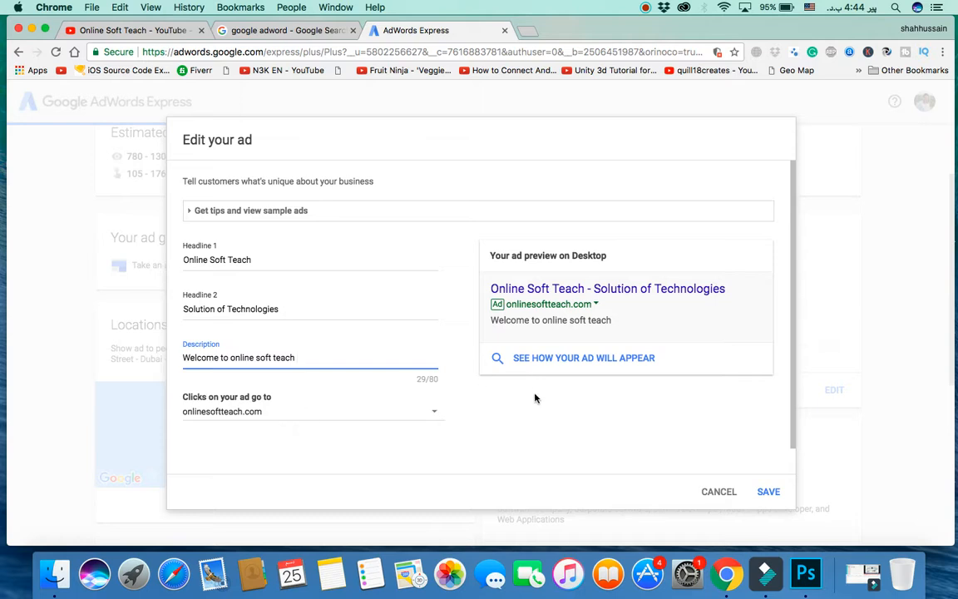
# Step: Try filling the ad's description with repeated copies of "Welcome to online soft teach" to test its character limit
pyautogui.moveTo(619, 321); pyautogui.dragTo(483, 287)
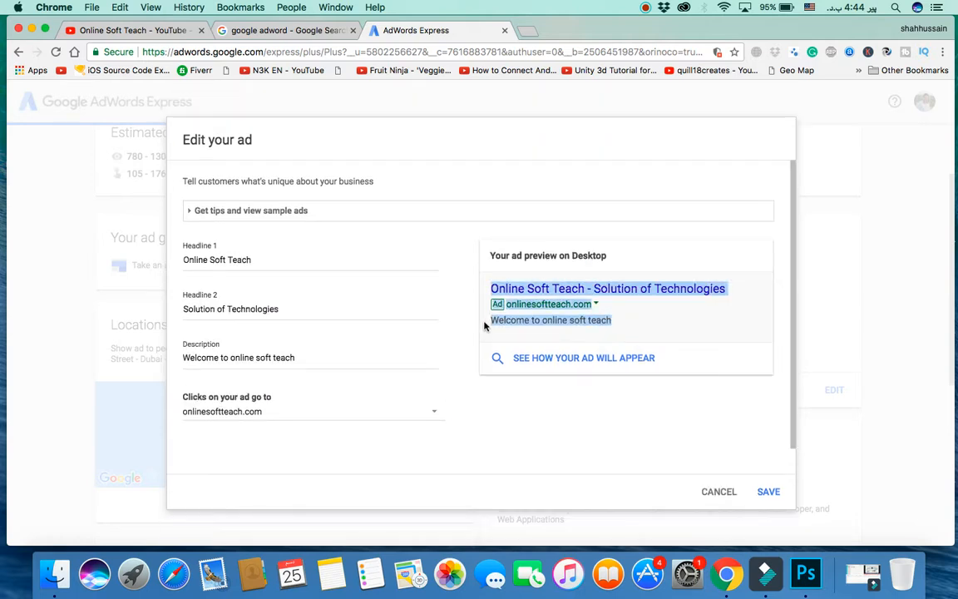
pyautogui.click(625, 322)
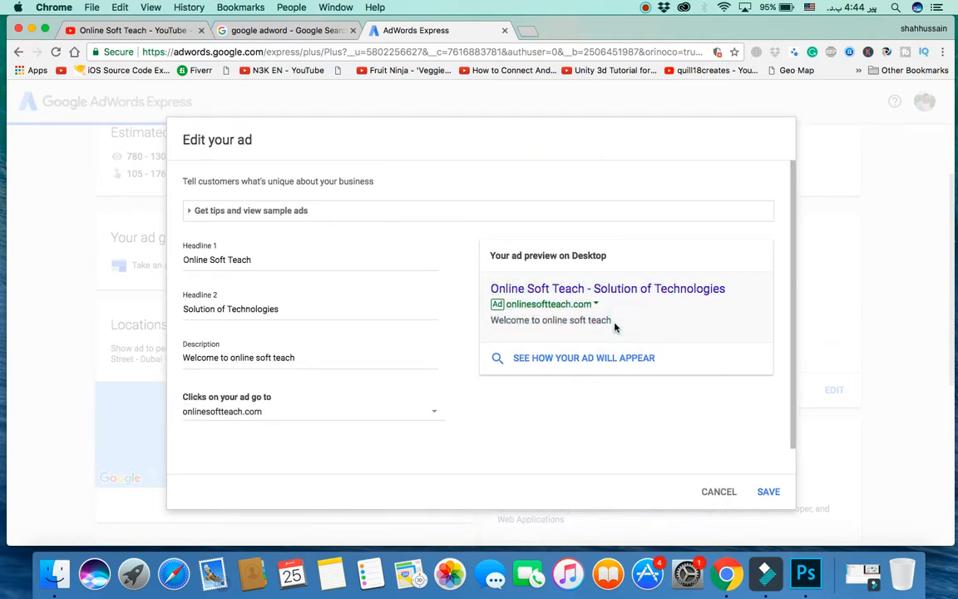
pyautogui.tripleClick(297, 360)
pyautogui.press('super+c')
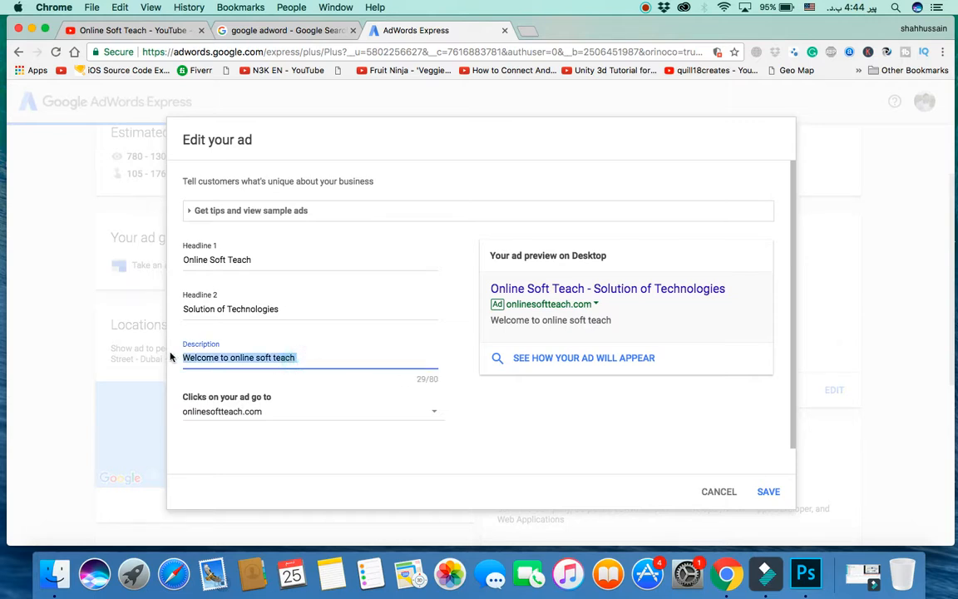
pyautogui.click(317, 364)
pyautogui.press('super+v')
pyautogui.press('super+v')
pyautogui.press('super+v')
pyautogui.press('super+v')
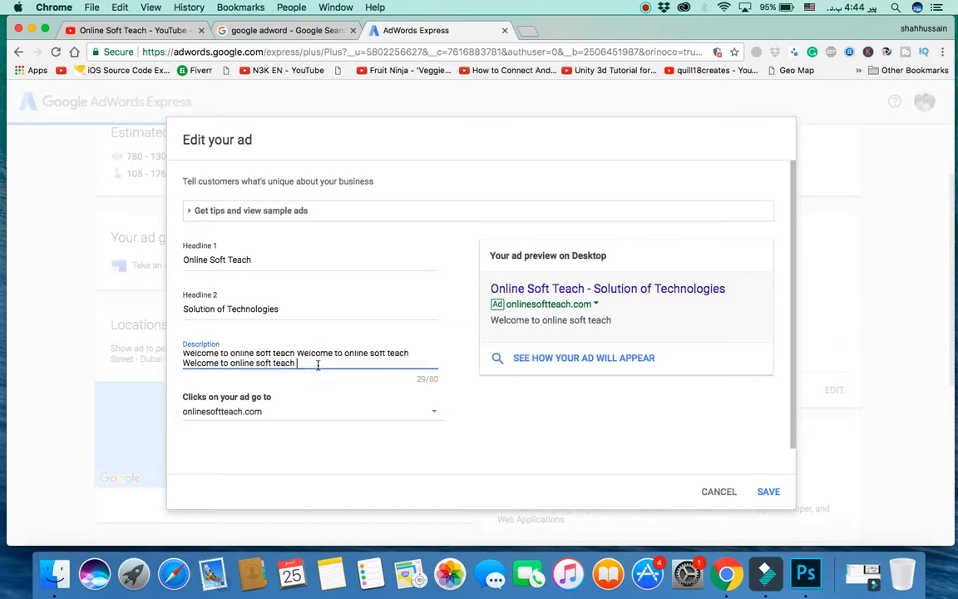
pyautogui.press('super+v')
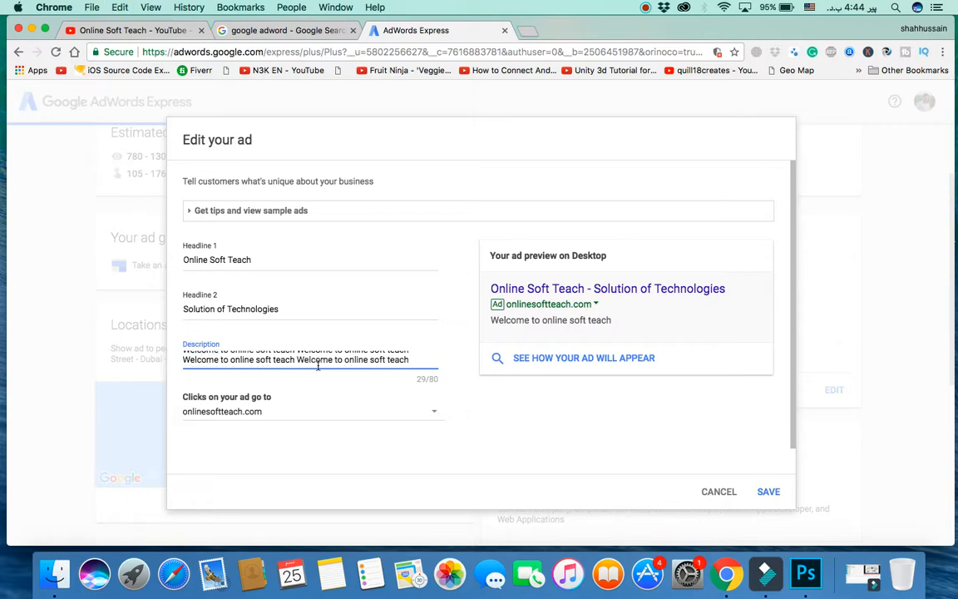
pyautogui.press('super+v')
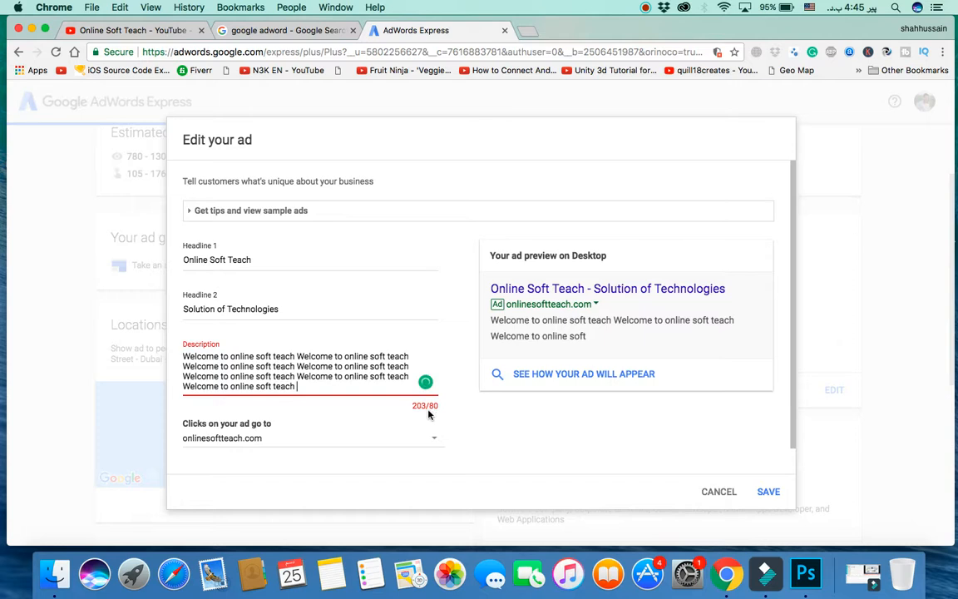
# Step: Trim the ad's description to "Welcome to online soft teach Welcome to online soft teach Welcome to"
pyautogui.moveTo(298, 387); pyautogui.dragTo(180, 389)
pyautogui.press('BackSpace')
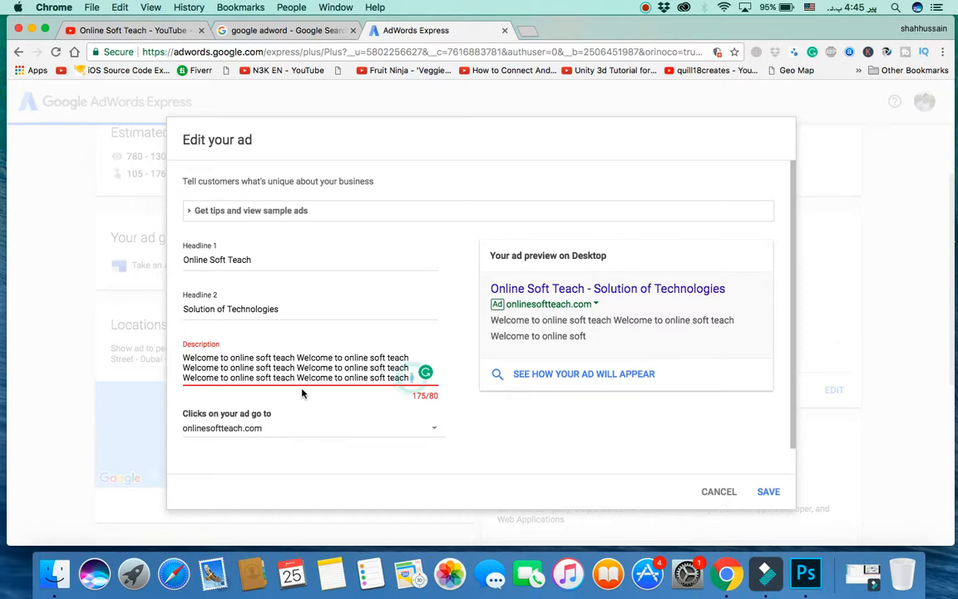
pyautogui.moveTo(411, 378); pyautogui.dragTo(183, 377)
pyautogui.press('BackSpace')
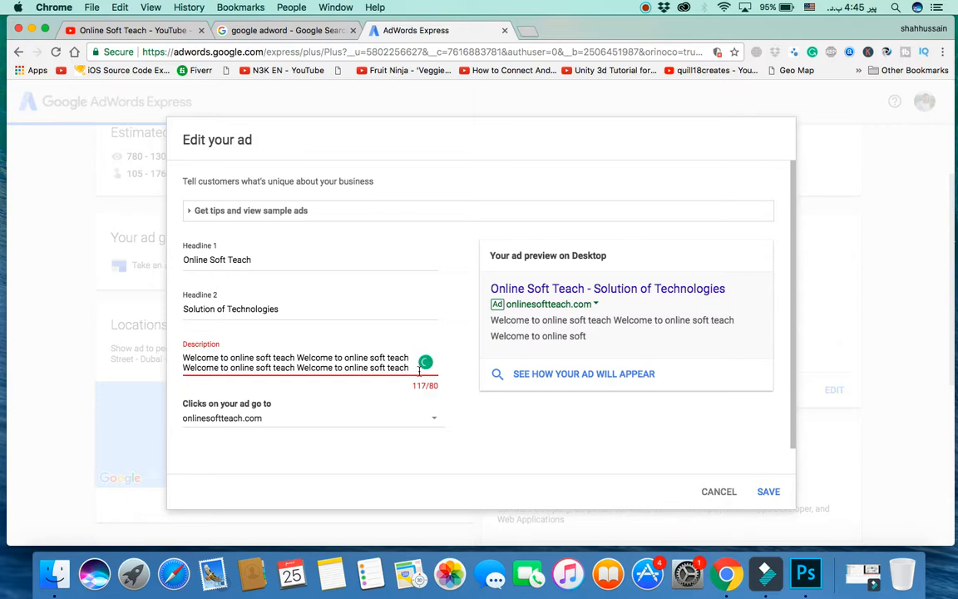
pyautogui.moveTo(411, 369); pyautogui.dragTo(231, 368)
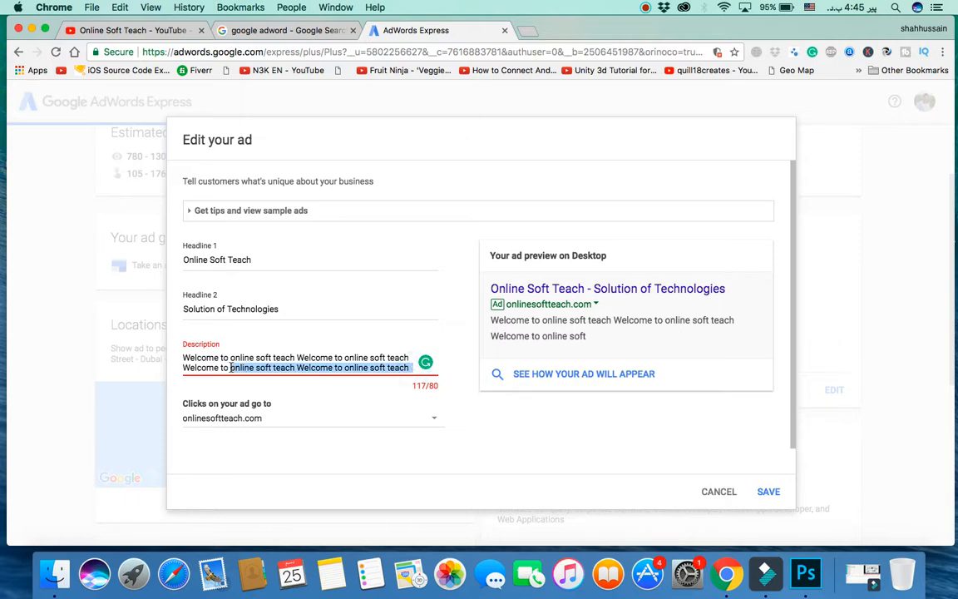
pyautogui.press('BackSpace')
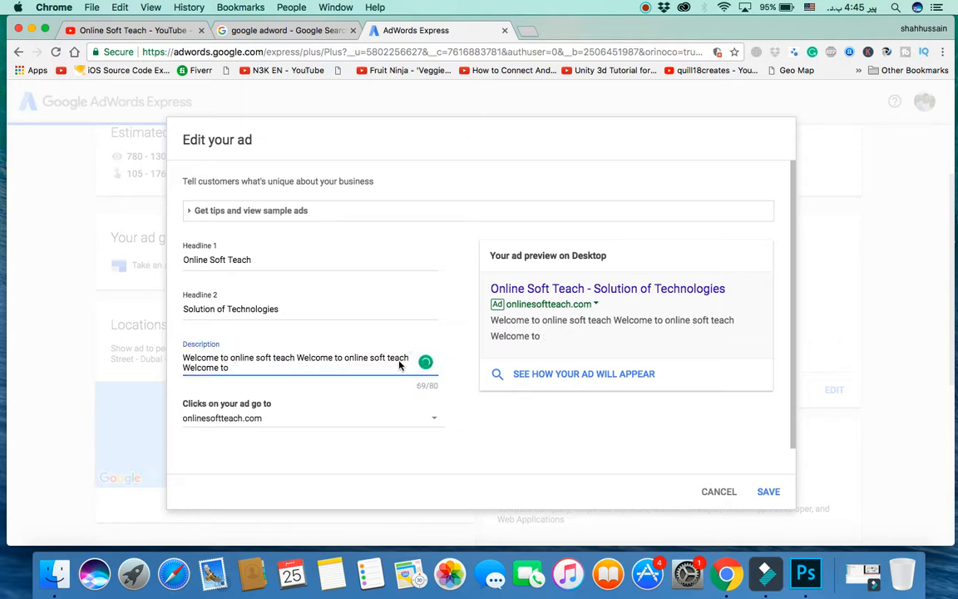
pyautogui.click(447, 392)
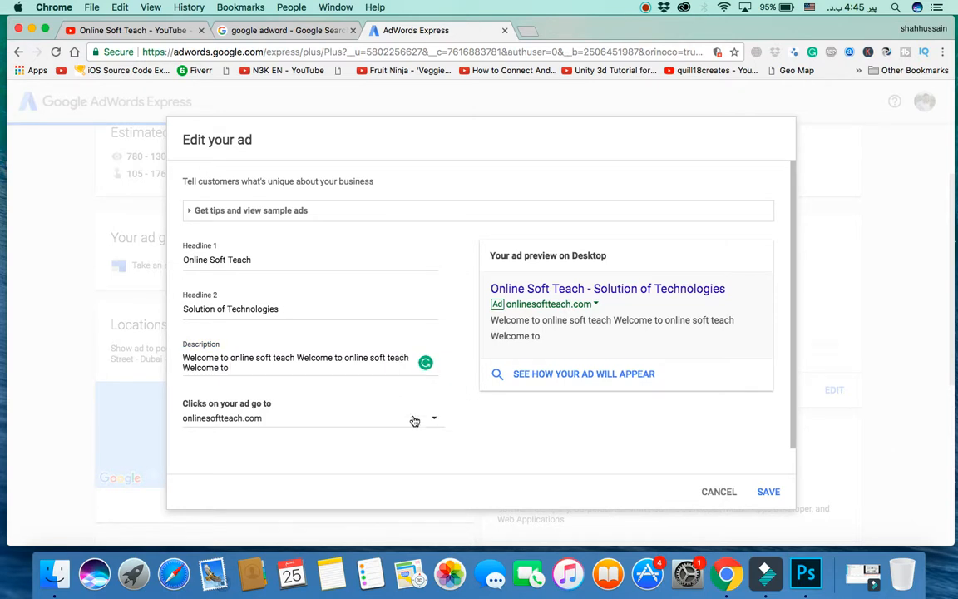
# Step: View the destination choices for clicks on the ad and discard all the ad text edits
pyautogui.click(272, 427)
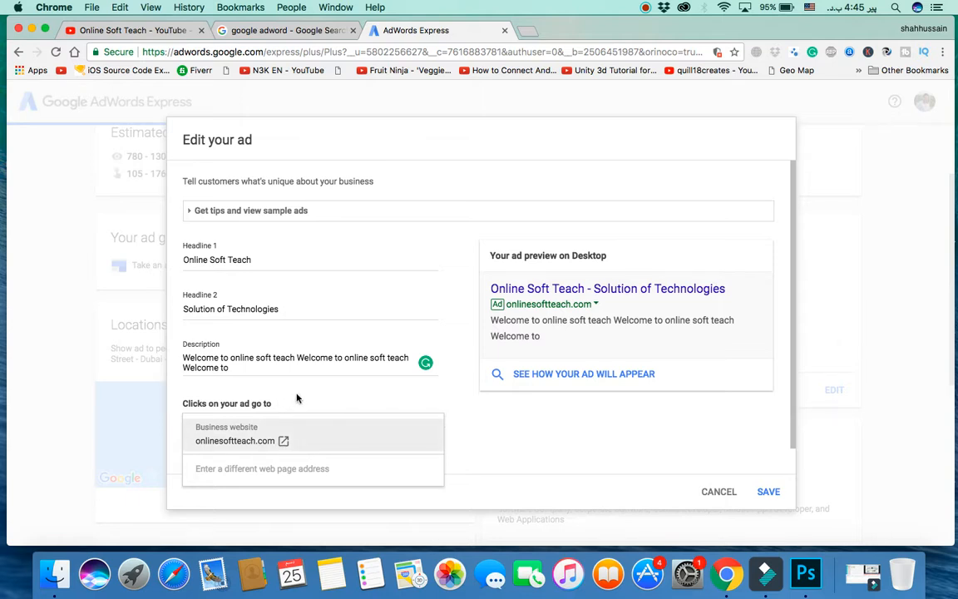
pyautogui.click(297, 398)
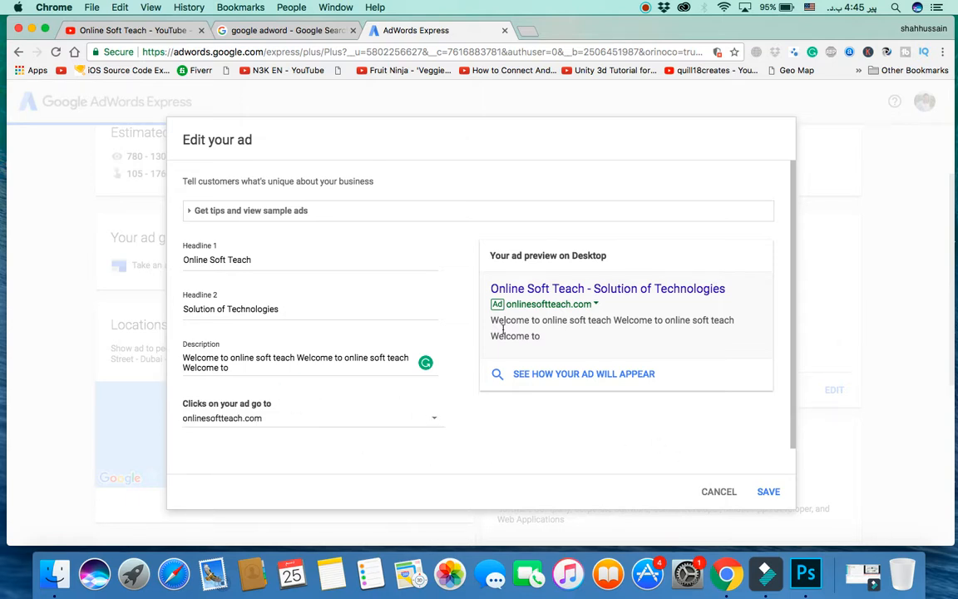
pyautogui.click(735, 493)
# Step: Open the product or service settings, review the language, promoted service and search term choices, and close them without changes
pyautogui.scroll(-3, 675, 463)
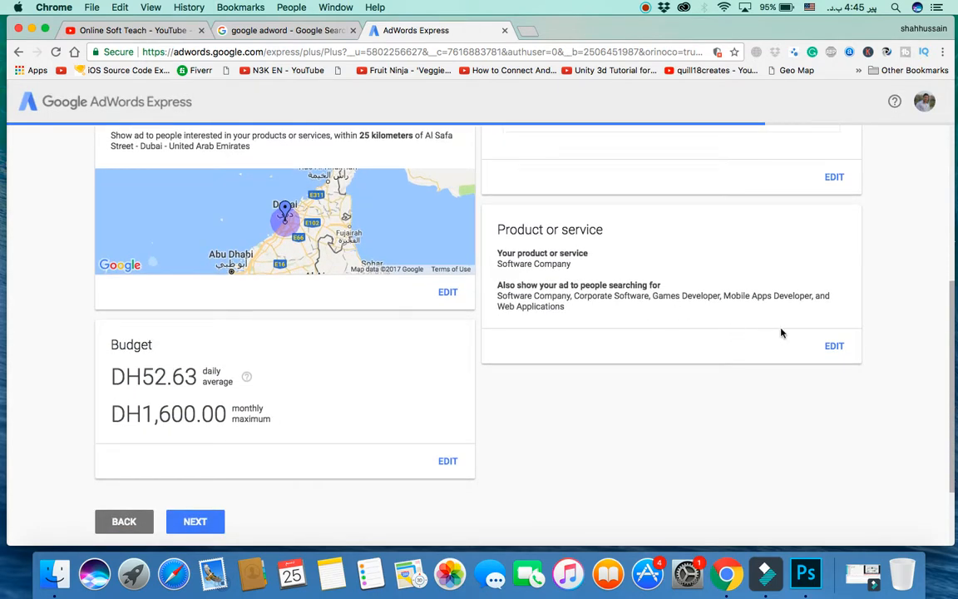
pyautogui.click(837, 347)
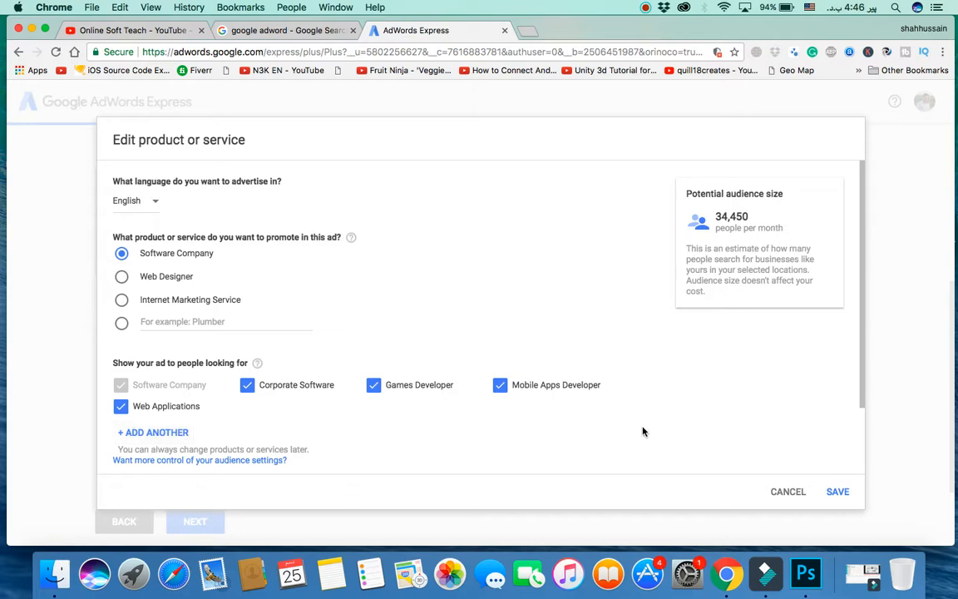
pyautogui.click(782, 491)
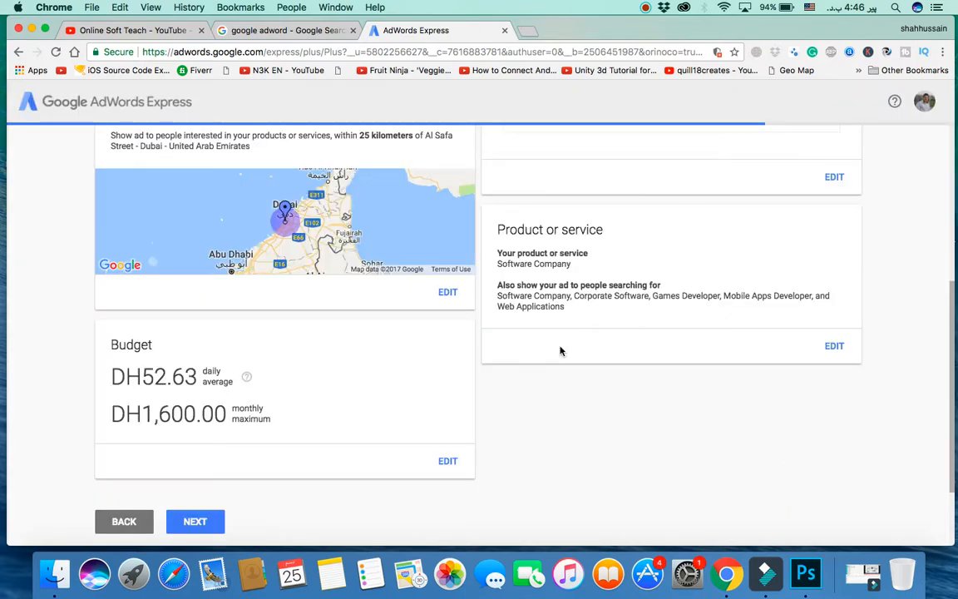
# Step: Check the ad settings summary and proceed to the payment confirmation stage
pyautogui.scroll(5, 729, 449)
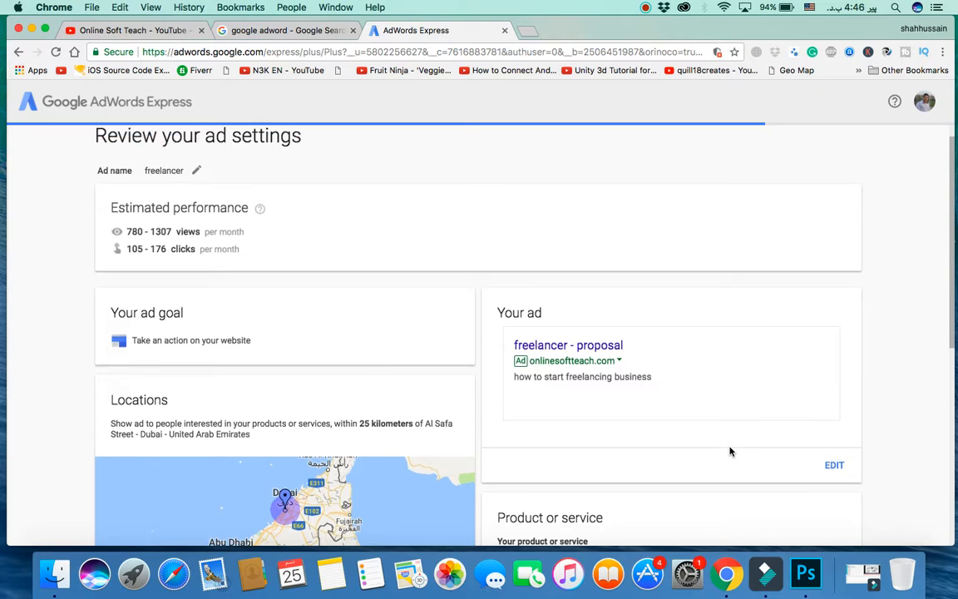
pyautogui.scroll(-8, 729, 452)
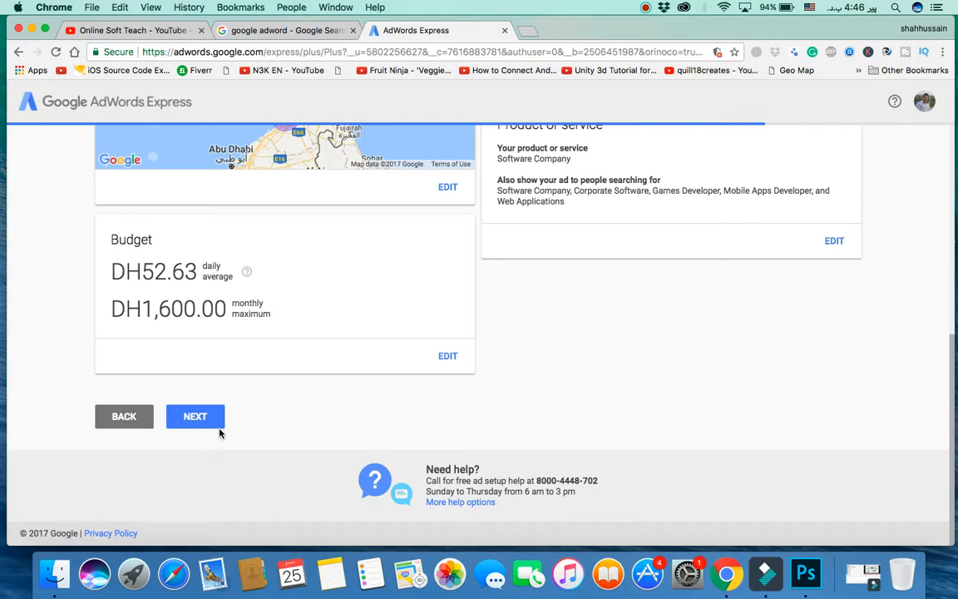
pyautogui.click(199, 417)
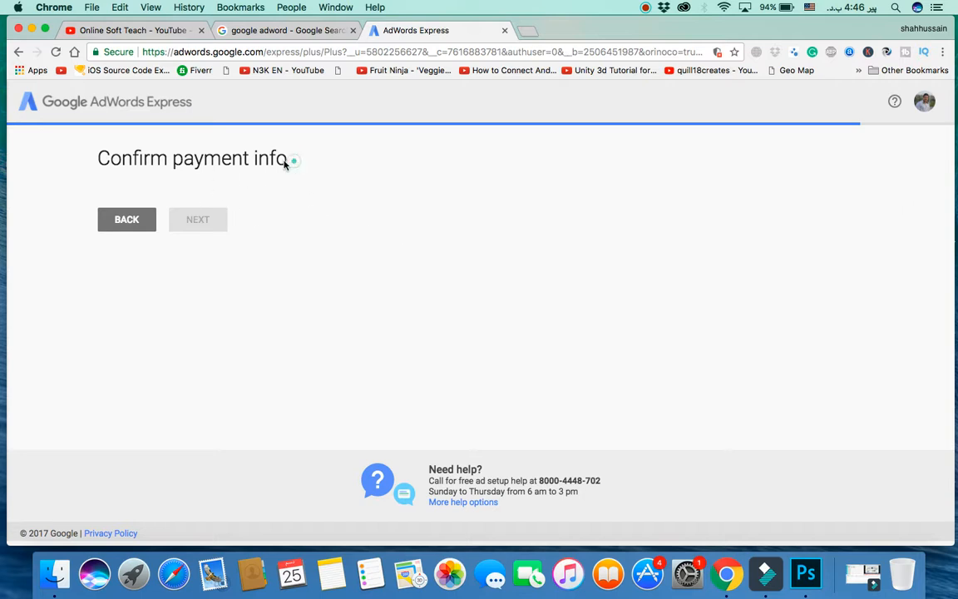
# Step: Examine the billing, customer, payment method and terms sections of the payment form, and switch to the Online Soft Teach YouTube channel
pyautogui.moveTo(287, 160); pyautogui.dragTo(91, 158)
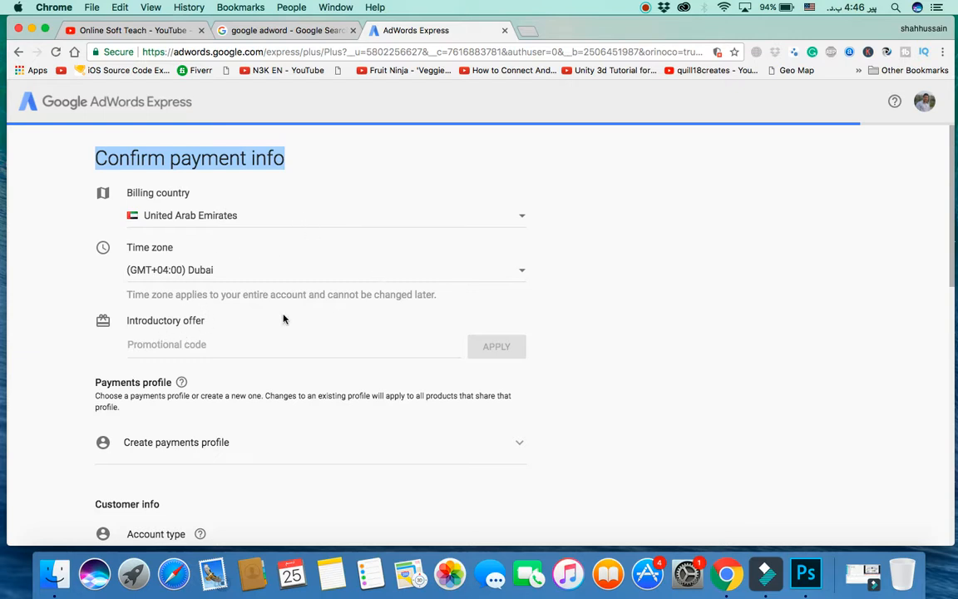
pyautogui.scroll(-1, 282, 319)
pyautogui.scroll(-5, 284, 319)
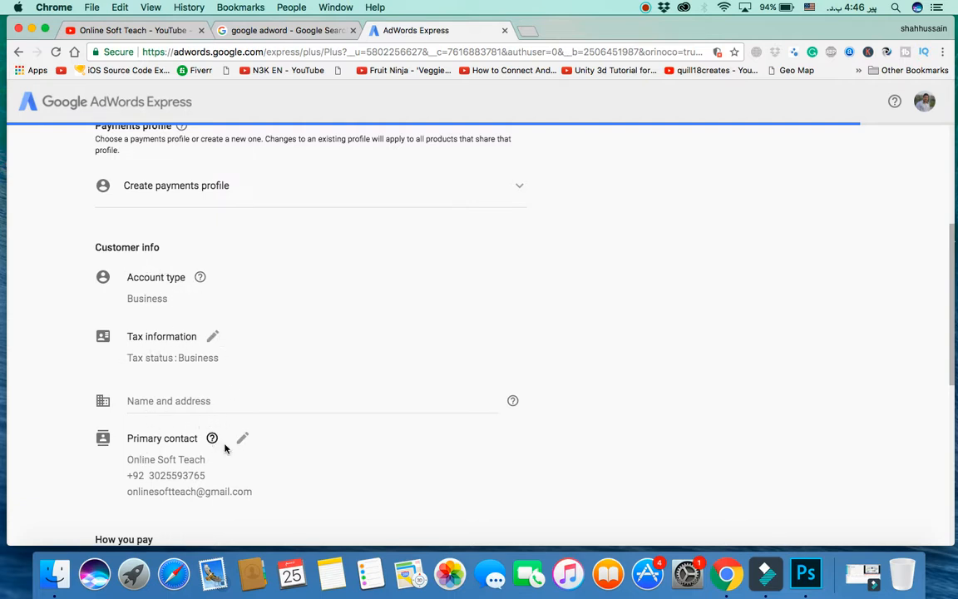
pyautogui.scroll(-3, 220, 441)
pyautogui.scroll(-3, 225, 449)
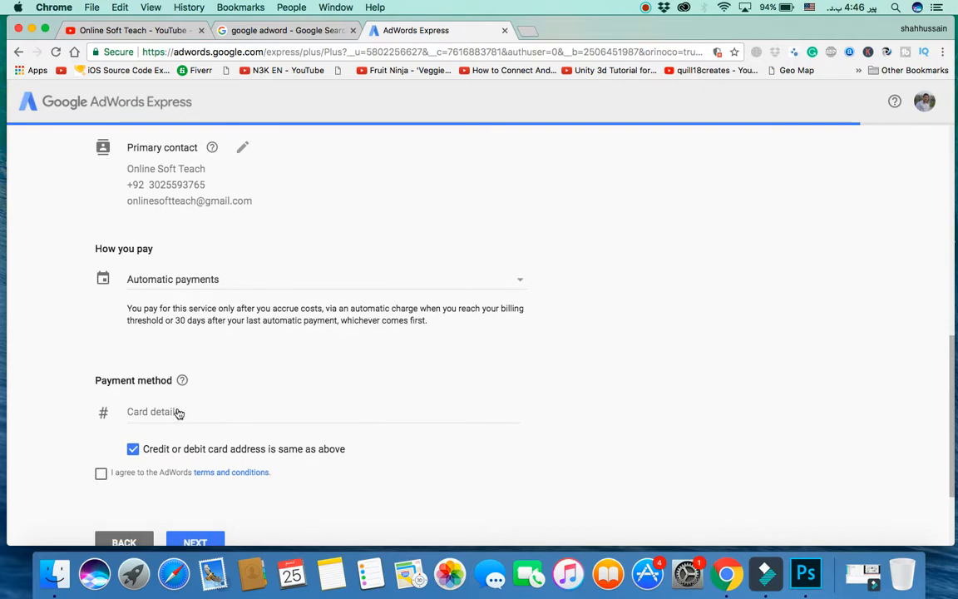
pyautogui.scroll(-3, 178, 413)
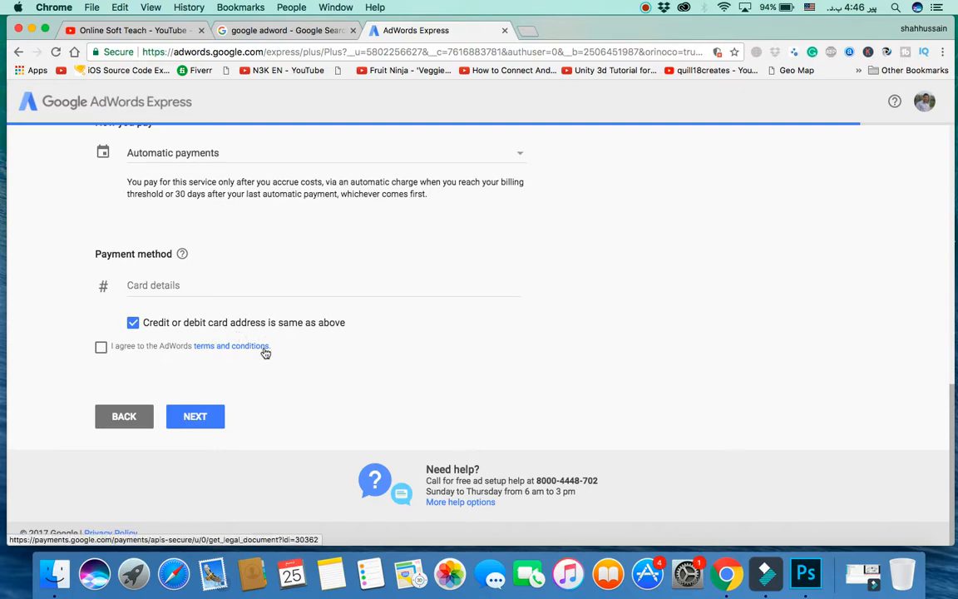
pyautogui.scroll(5, 265, 354)
pyautogui.scroll(8, 265, 353)
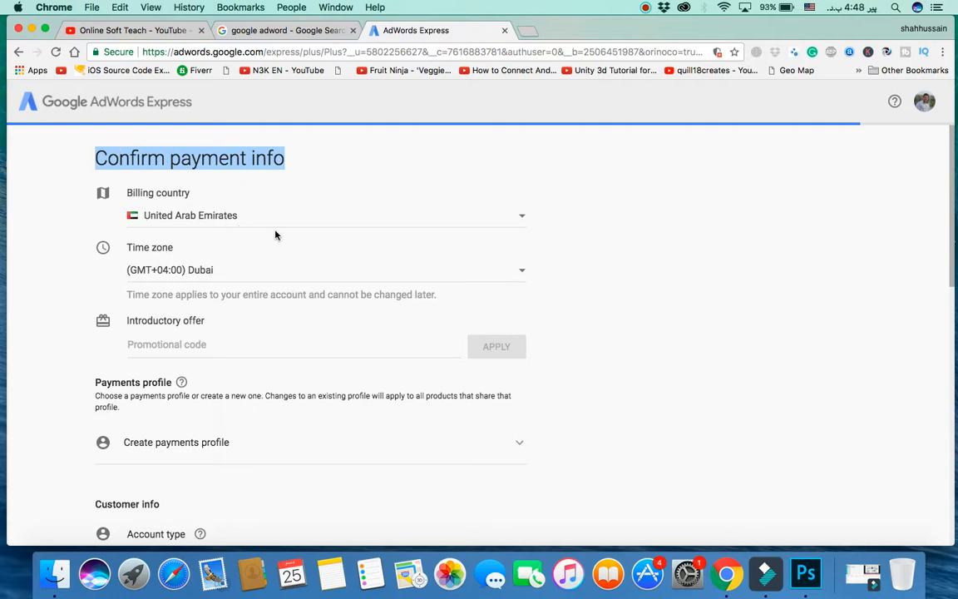
pyautogui.click(158, 30)
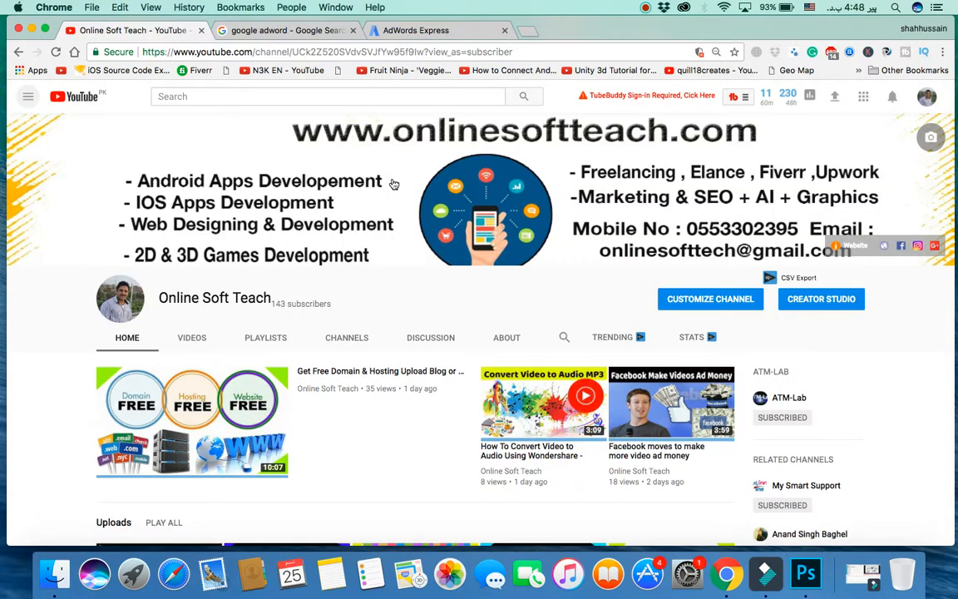